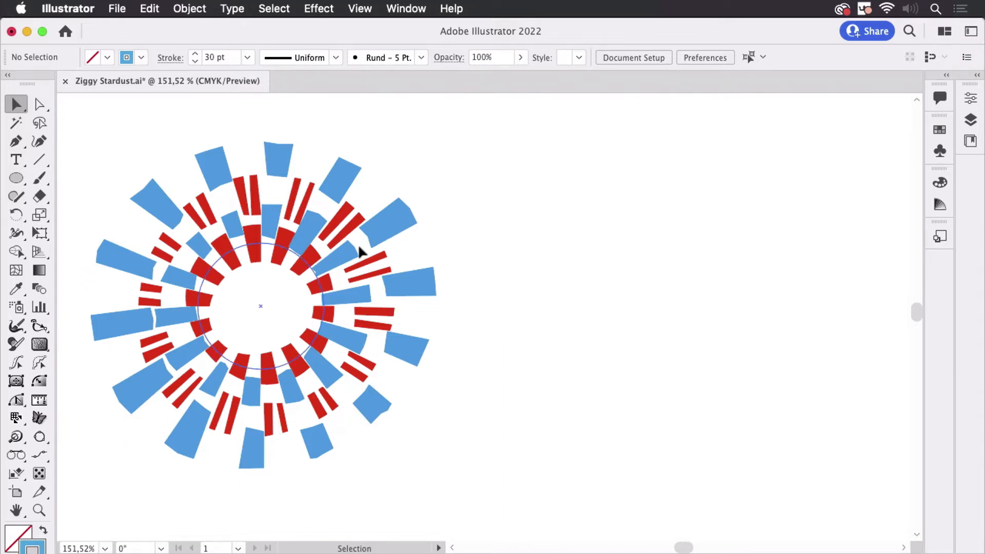
Select the existing starburst ellipse and review its stacked dashed strokes and effects in the Appearance panel
click(313, 259)
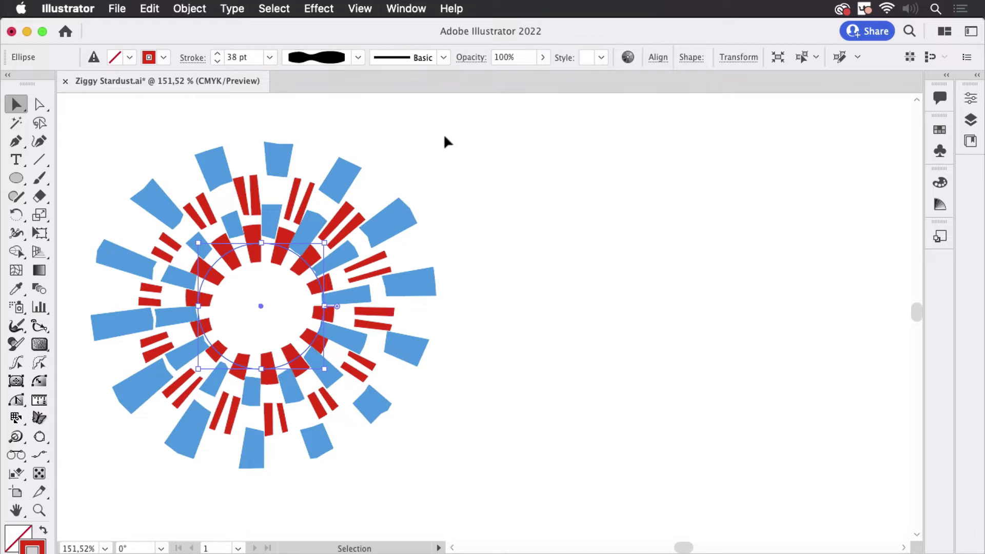
click(417, 9)
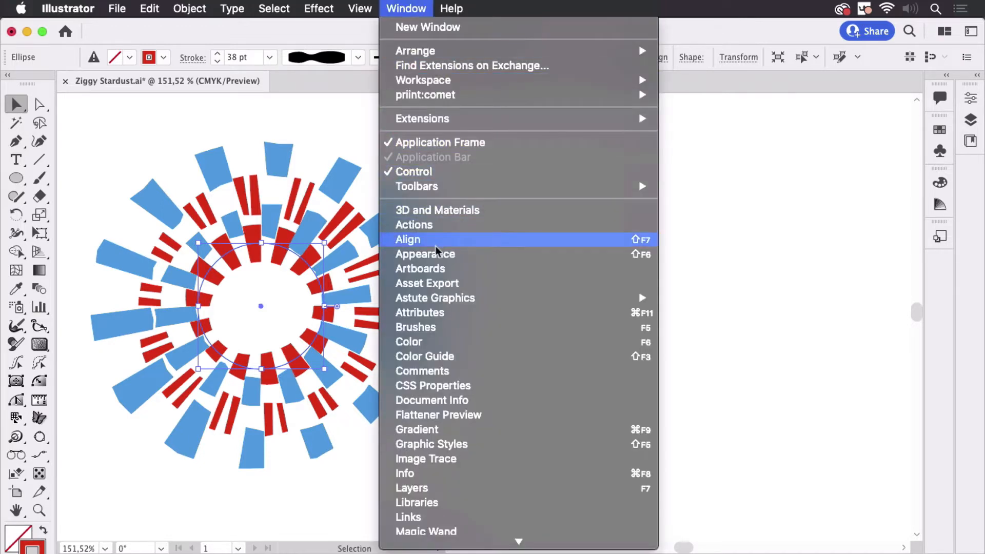
click(424, 255)
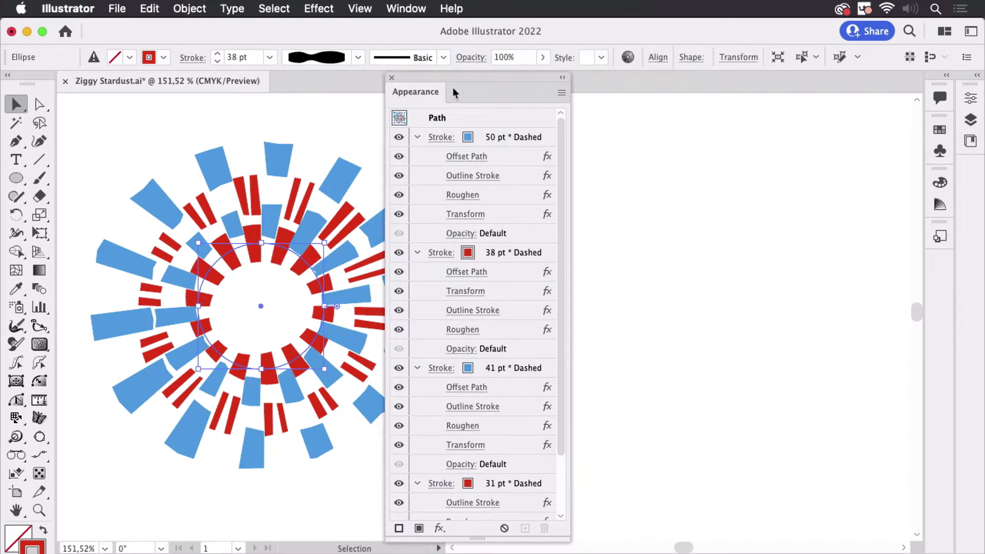
drag(457, 78, 734, 7)
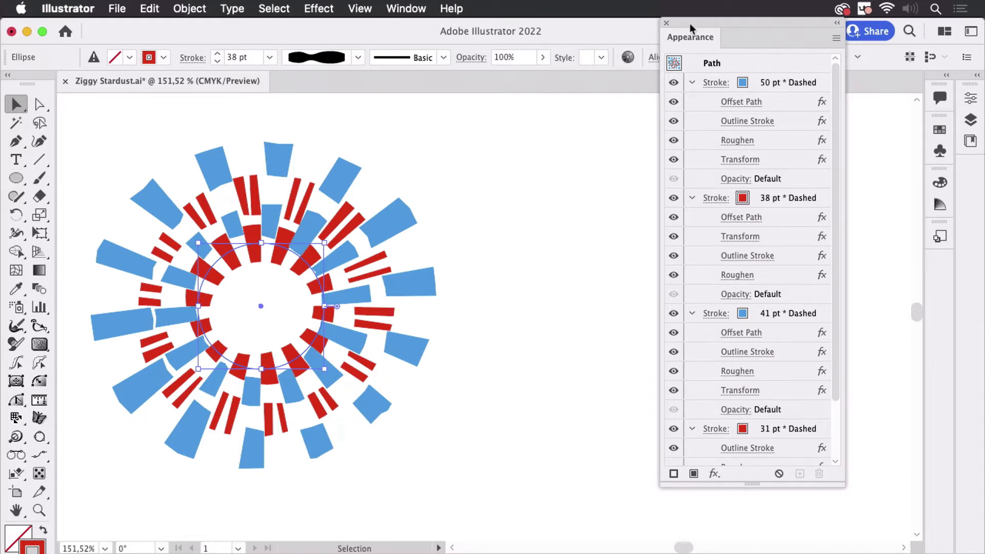
drag(690, 23, 809, 128)
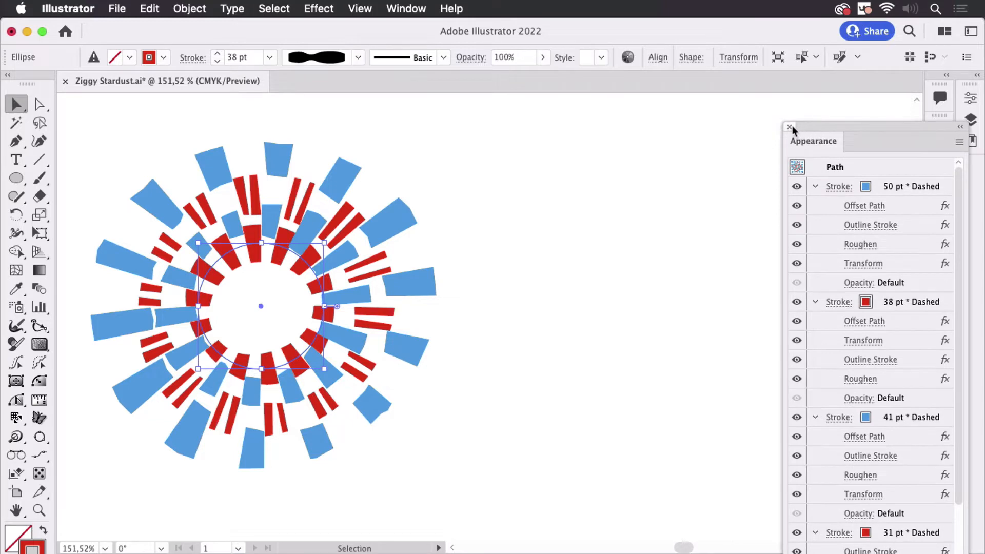
click(791, 127)
Draw a small circle to the right of the starburst with the Ellipse tool
click(17, 178)
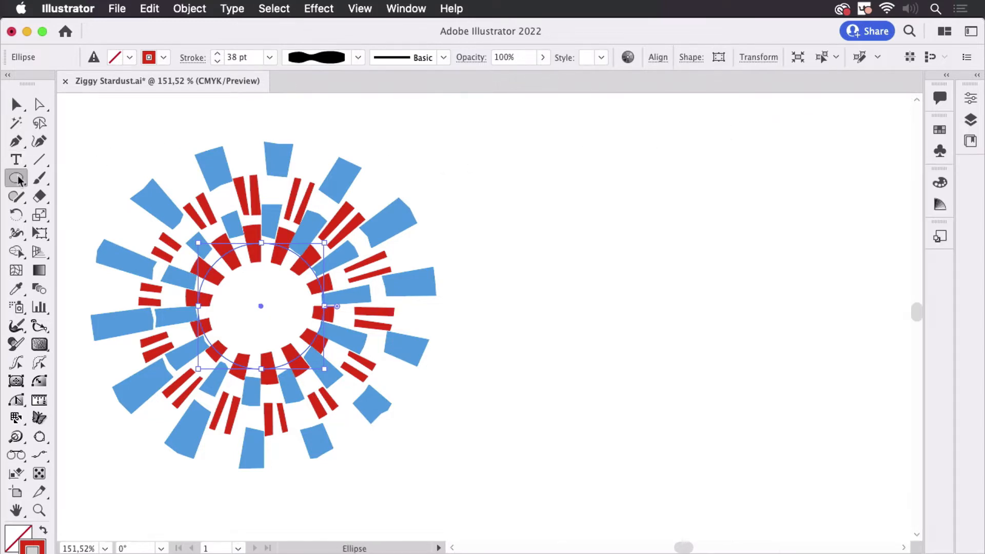
drag(597, 251, 729, 381)
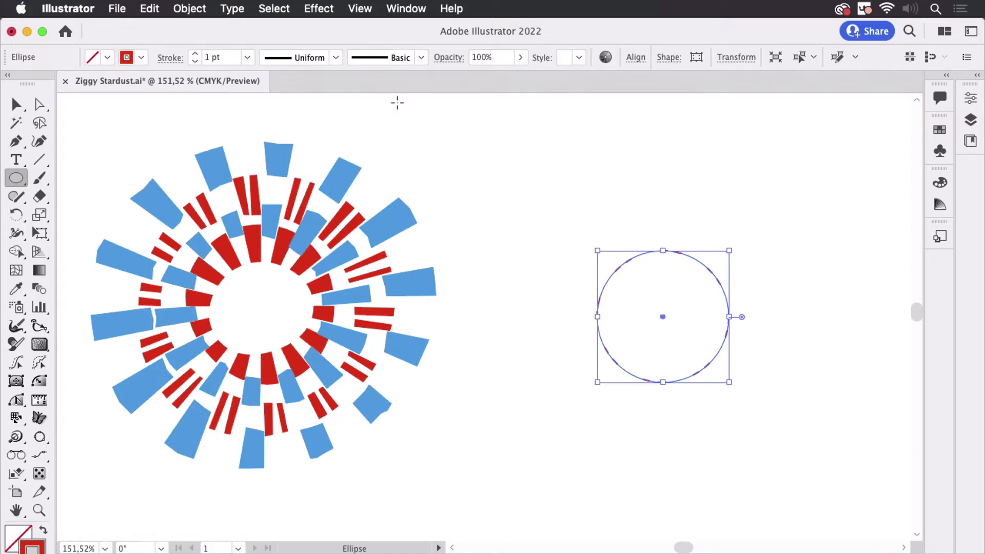
super+click(788, 229)
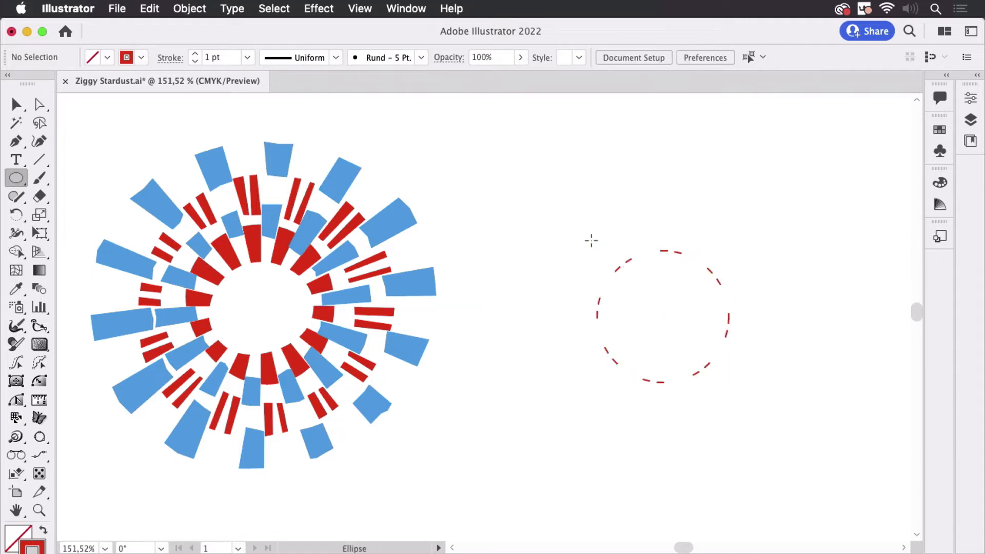
Draw a larger circle concentric with the first one and give it a blue stroke
mouse_move(655, 318)
mouse_down()
mouse_move(726, 313)
mouse_move(714, 325)
mouse_move(750, 338)
mouse_up()
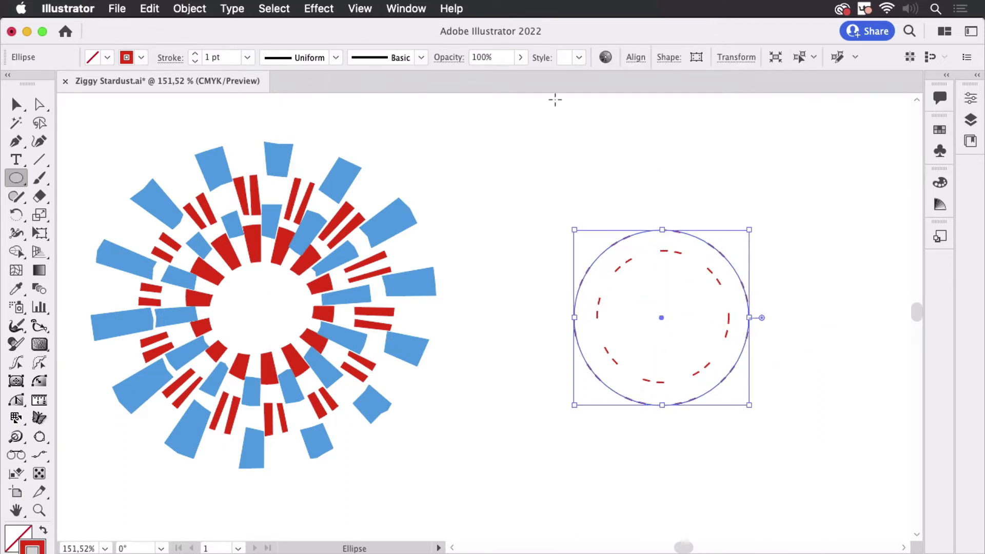
click(16, 104)
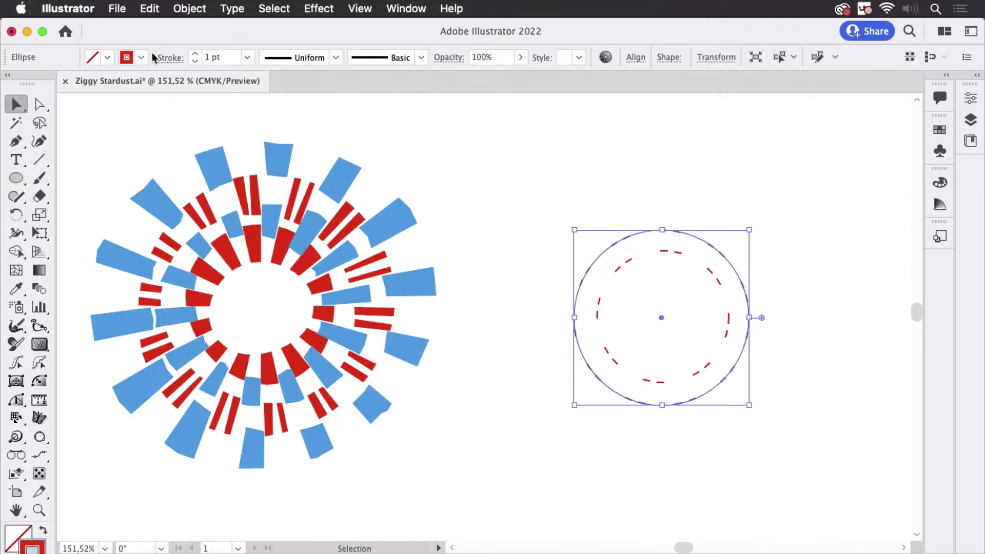
click(137, 58)
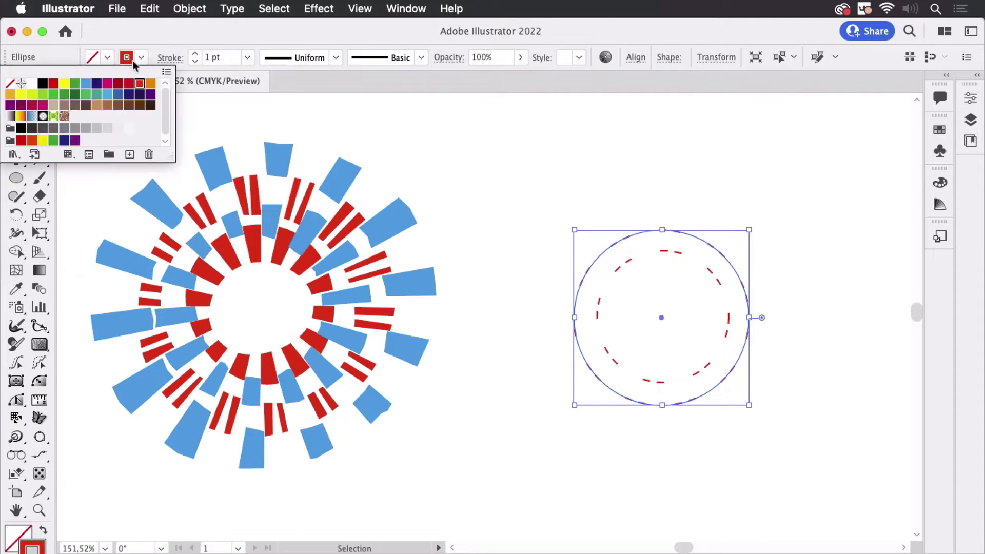
click(107, 94)
click(694, 183)
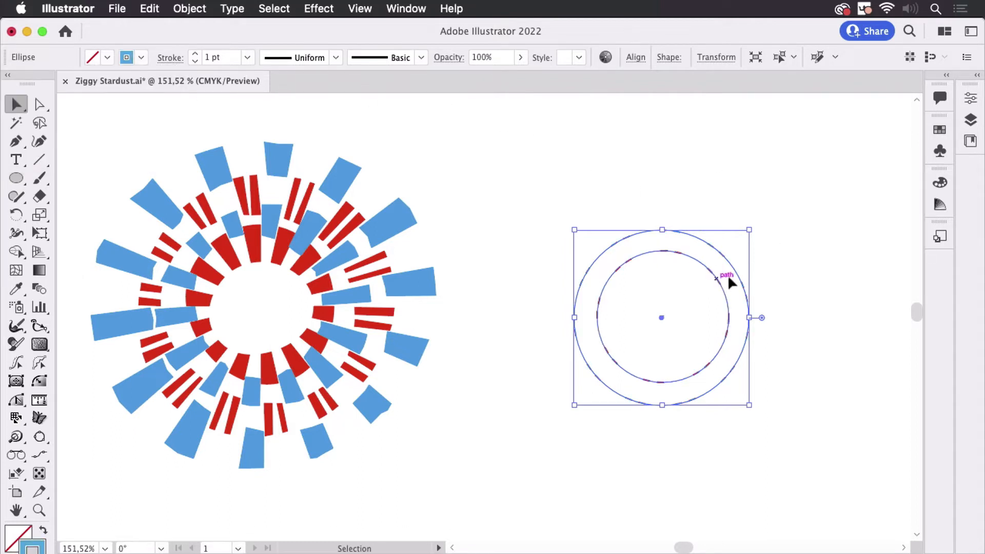
Select the inner circle and raise its stroke weight to 30 pt
click(737, 291)
click(717, 283)
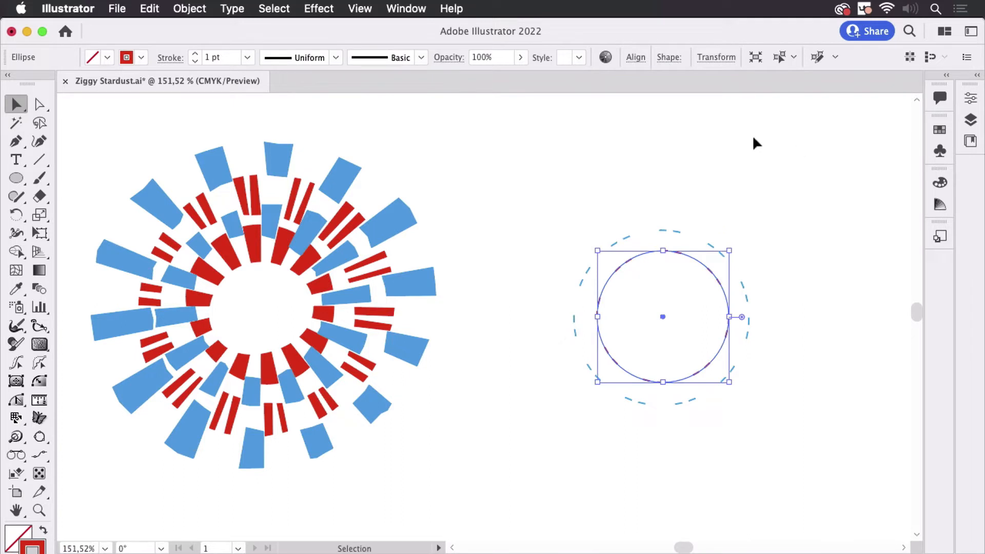
click(196, 55)
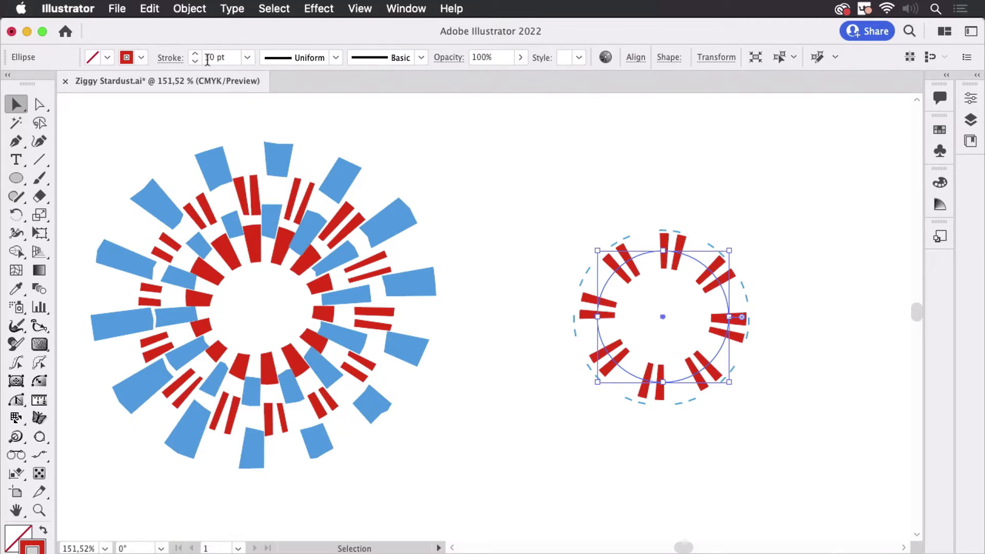
click(171, 59)
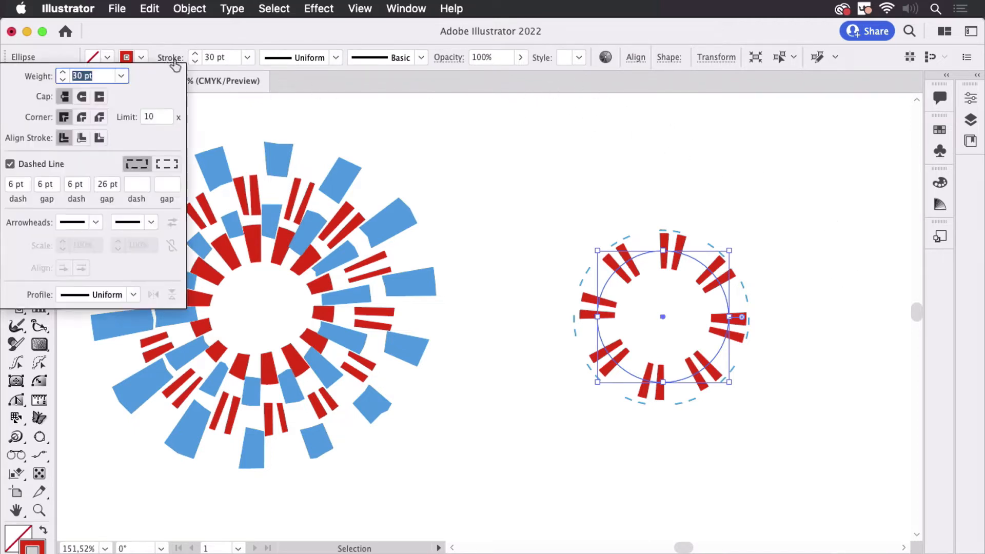
In the Stroke panel, set the inner circle's dash pattern to a single 12 pt dash with all other dash and gap values cleared
click(406, 9)
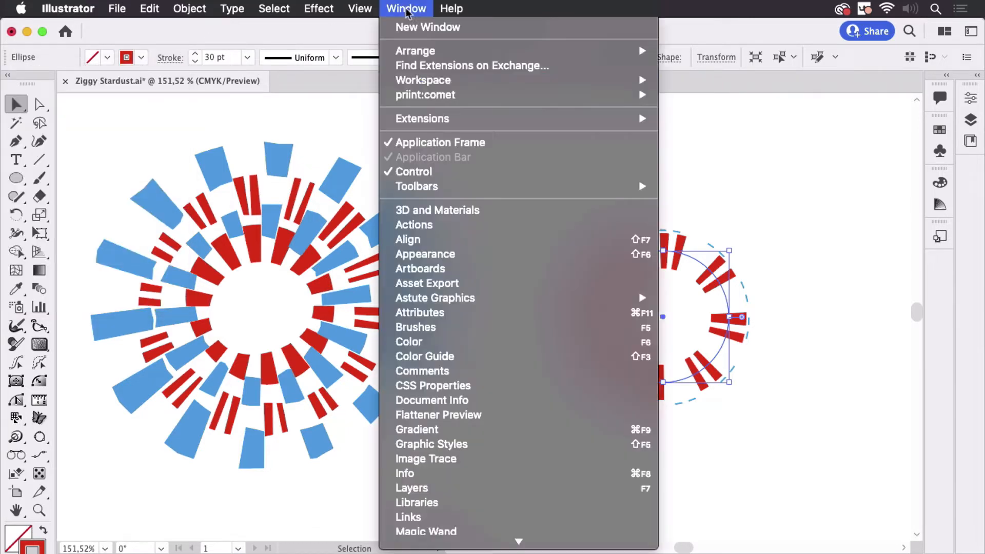
scroll(441, 371, down, 3)
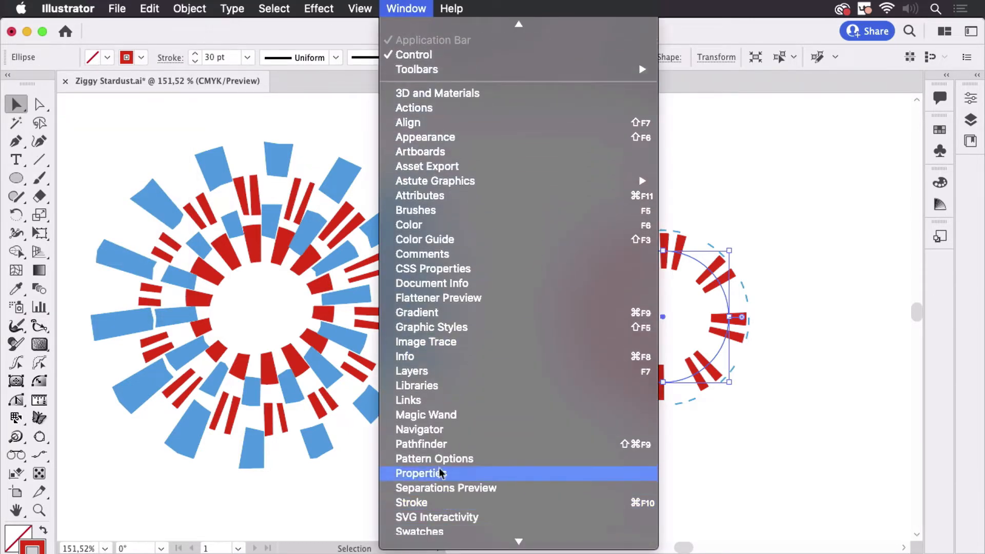
click(438, 502)
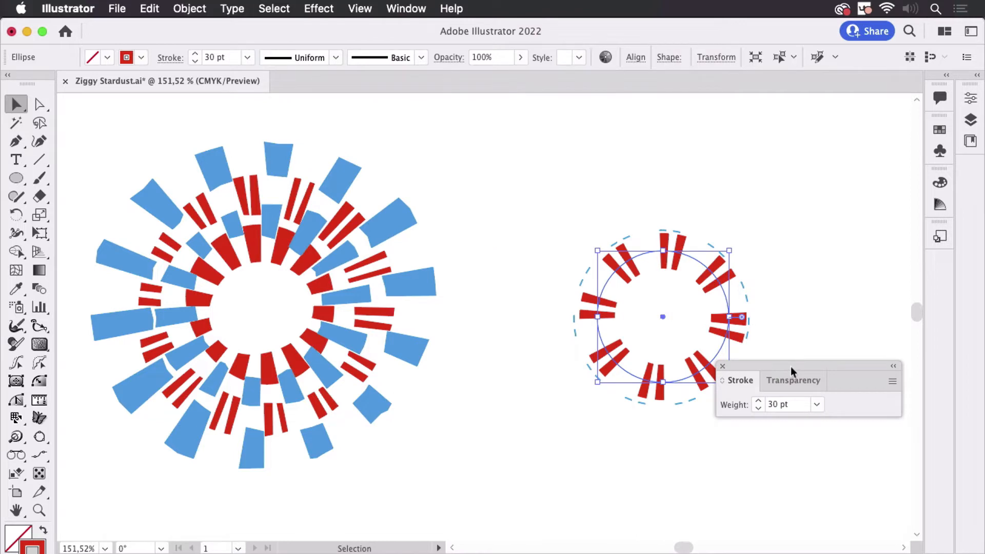
mouse_move(790, 366)
mouse_down()
mouse_move(381, 159)
mouse_move(502, 134)
mouse_up()
click(485, 174)
click(534, 177)
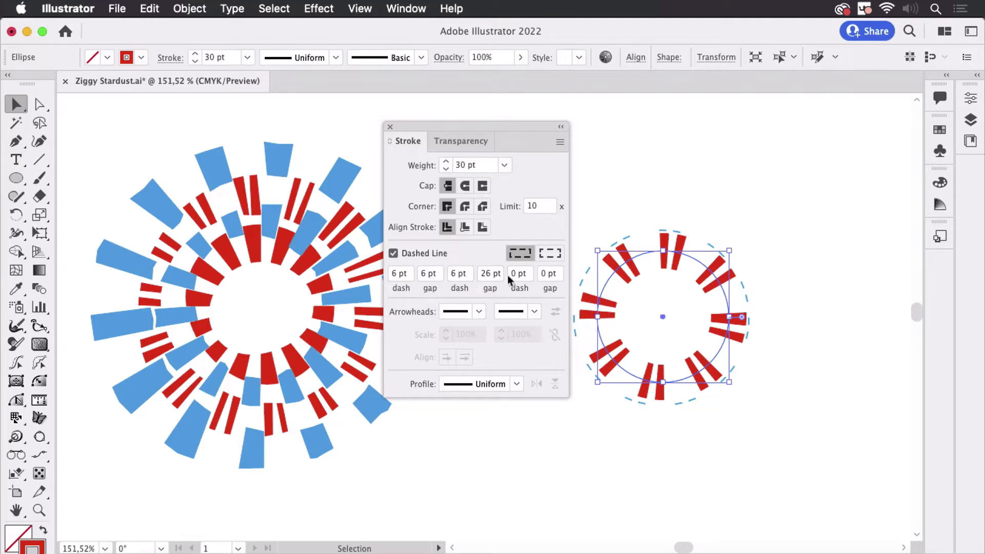
drag(558, 274, 518, 273)
key(BackSpace)
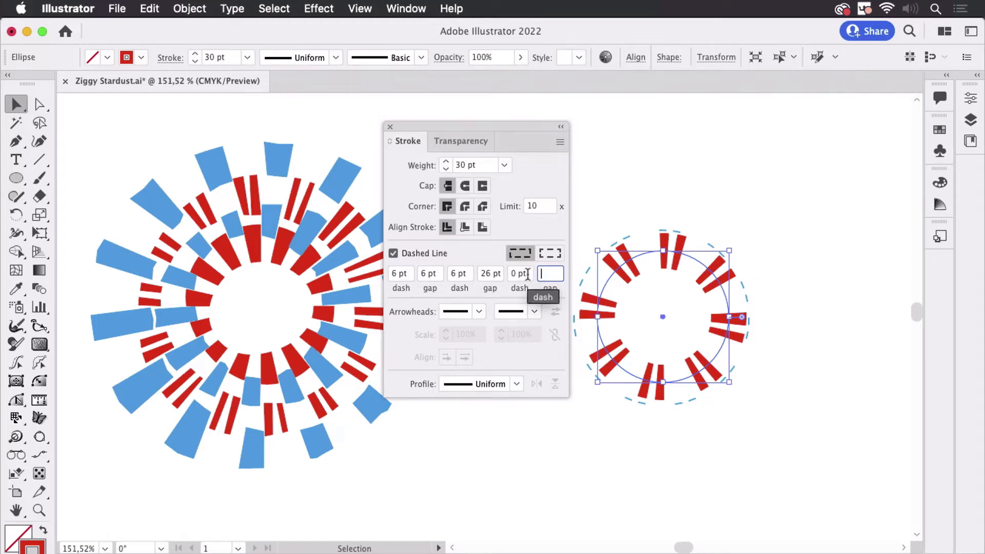
drag(528, 273, 390, 276)
key(BackSpace)
key(BackSpace)
key(BackSpace)
key(BackSpace)
text(12)
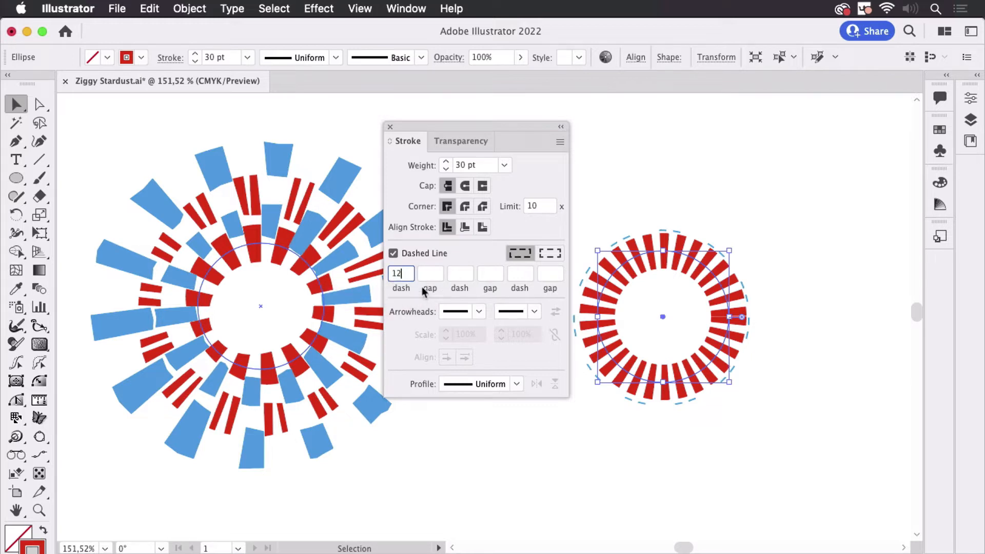
key(Return)
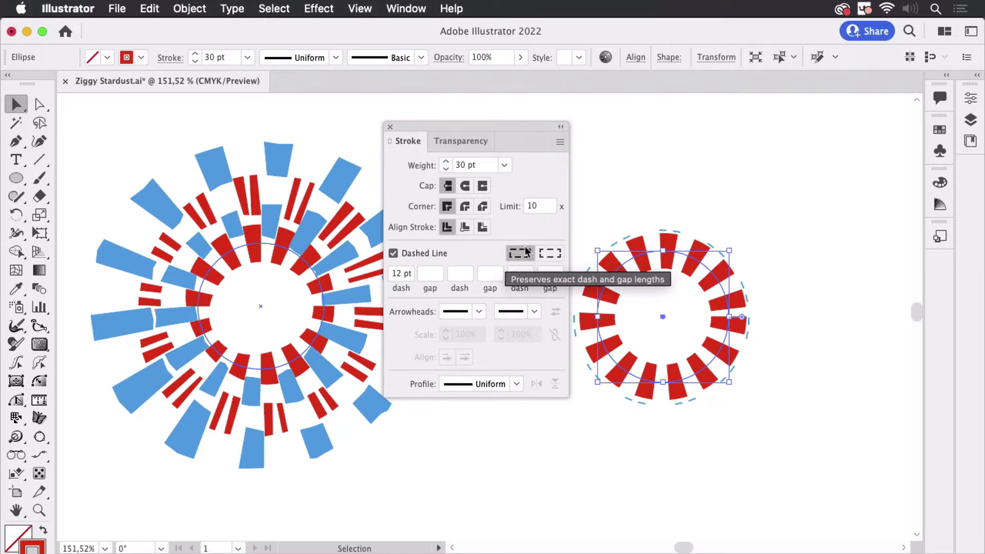
Select the outer blue circle and raise its stroke weight to 40 pt
double_click(401, 275)
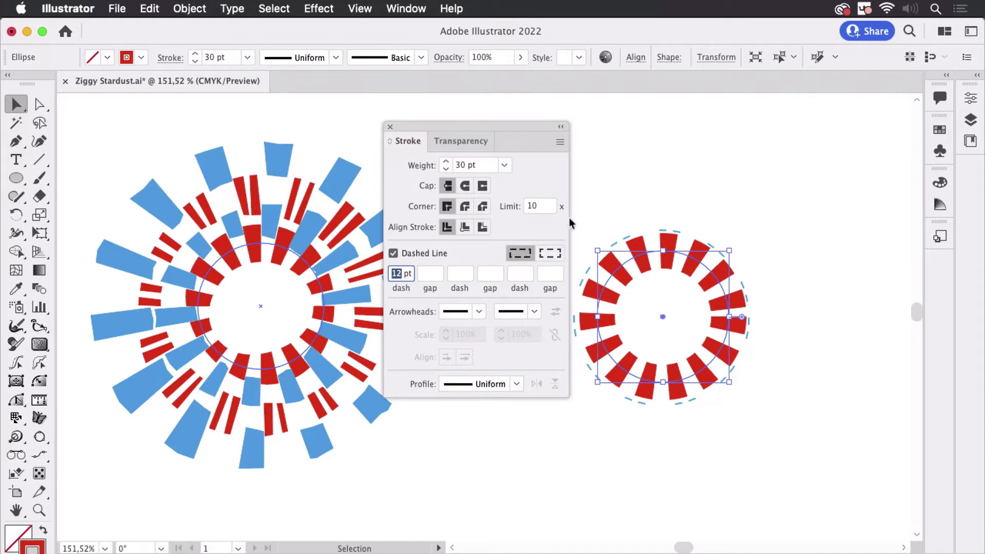
click(720, 184)
click(692, 236)
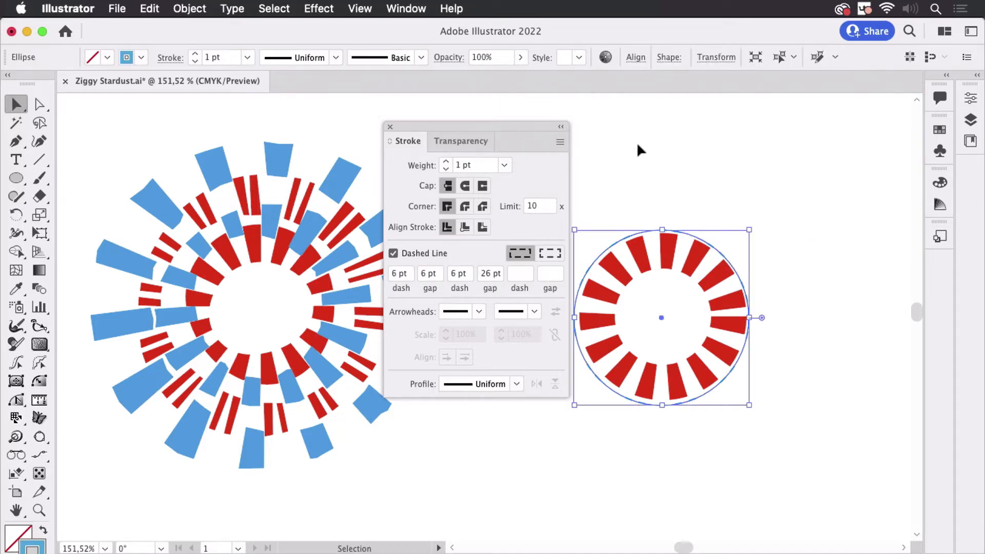
click(195, 54)
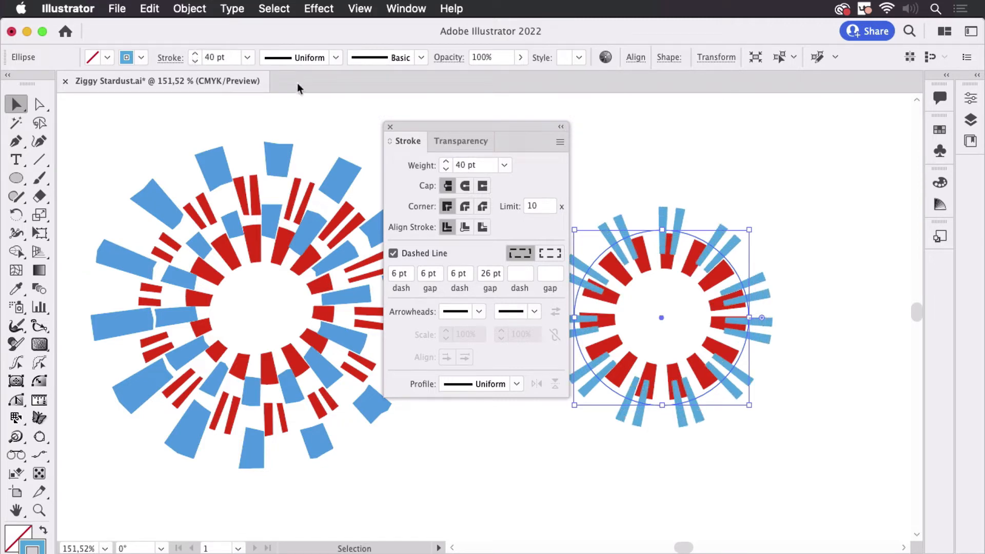
Set the outer circle's dash pattern to a single 20 pt dash with the gap values cleared
click(495, 274)
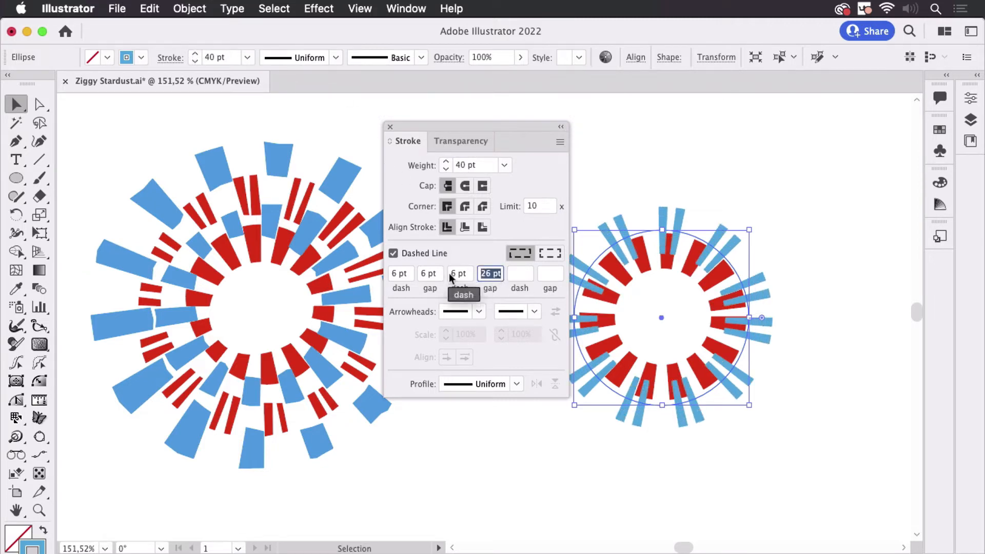
key(BackSpace)
drag(470, 275, 352, 264)
key(BackSpace)
key(BackSpace)
text(20)
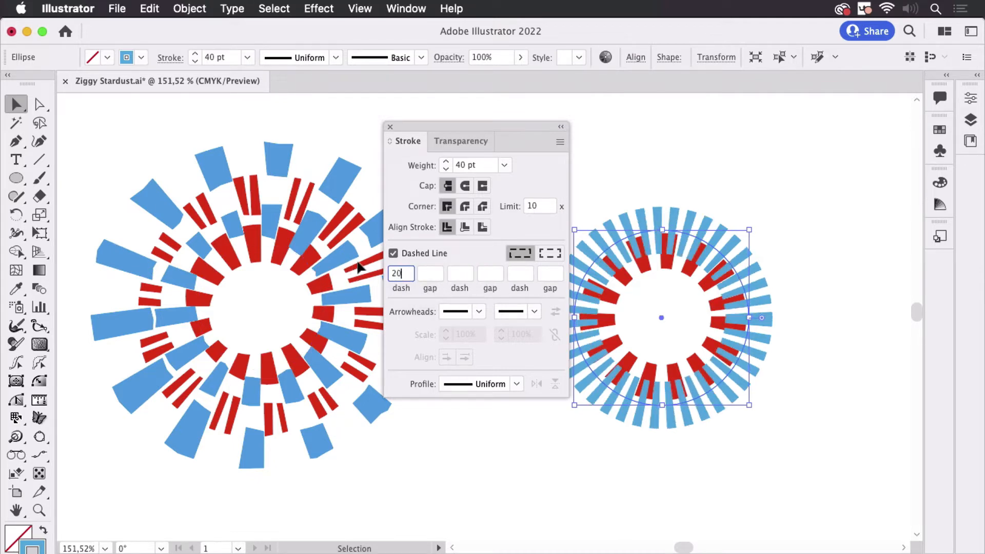
click(430, 273)
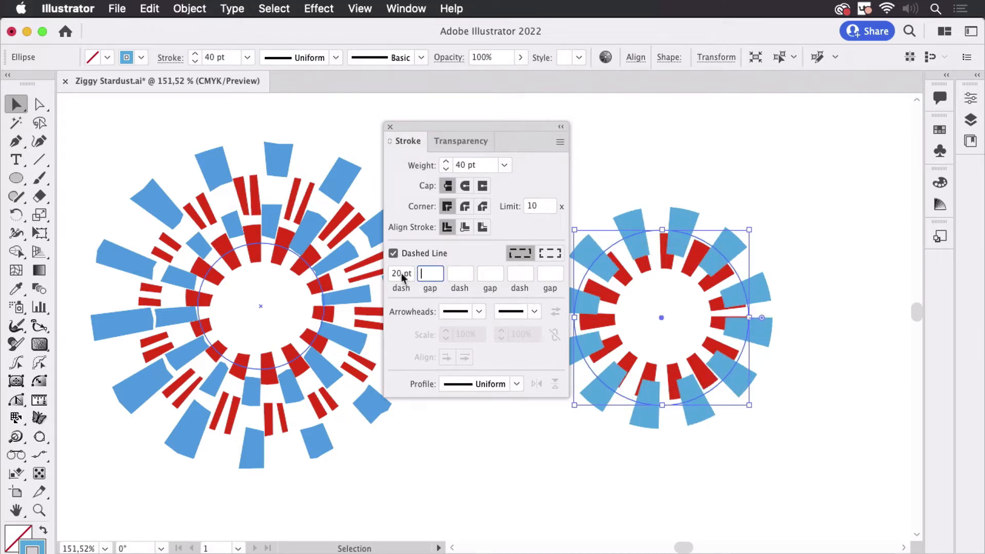
Reduce the outer circle's dash length to 16 pt and close the Stroke panel
key(shift+Tab)
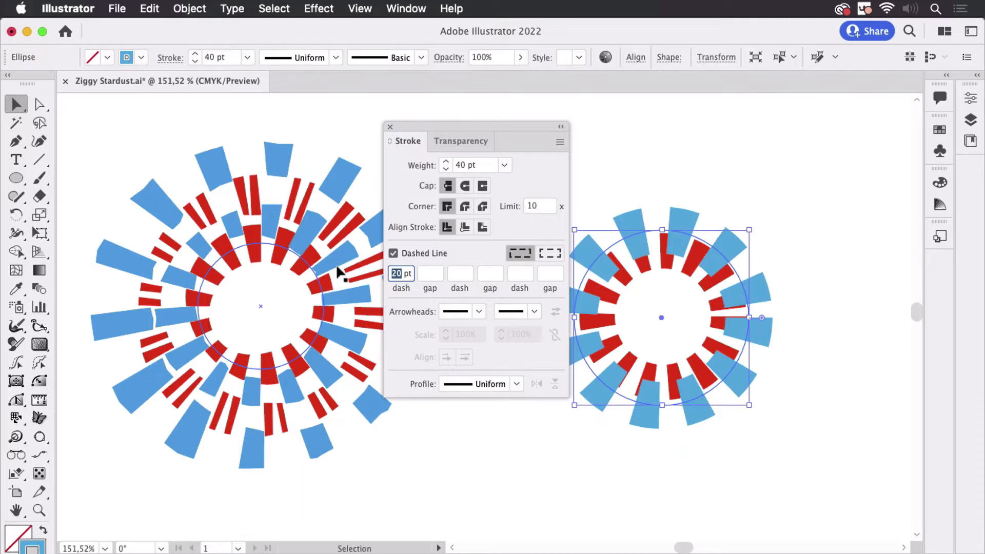
key(Down)
key(Down)
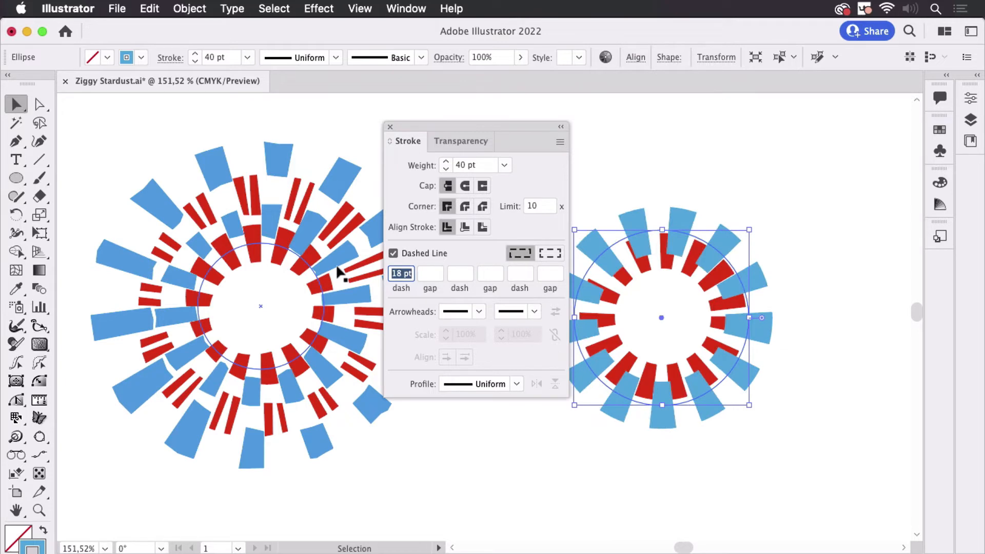
key(Down)
key(Down)
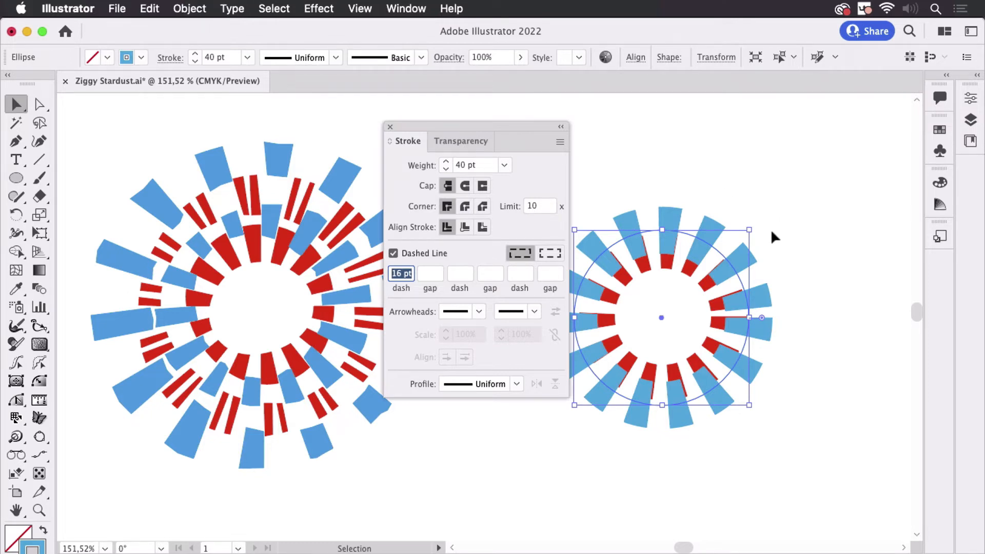
mouse_move(540, 131)
mouse_down()
mouse_move(524, 158)
mouse_move(535, 238)
mouse_up()
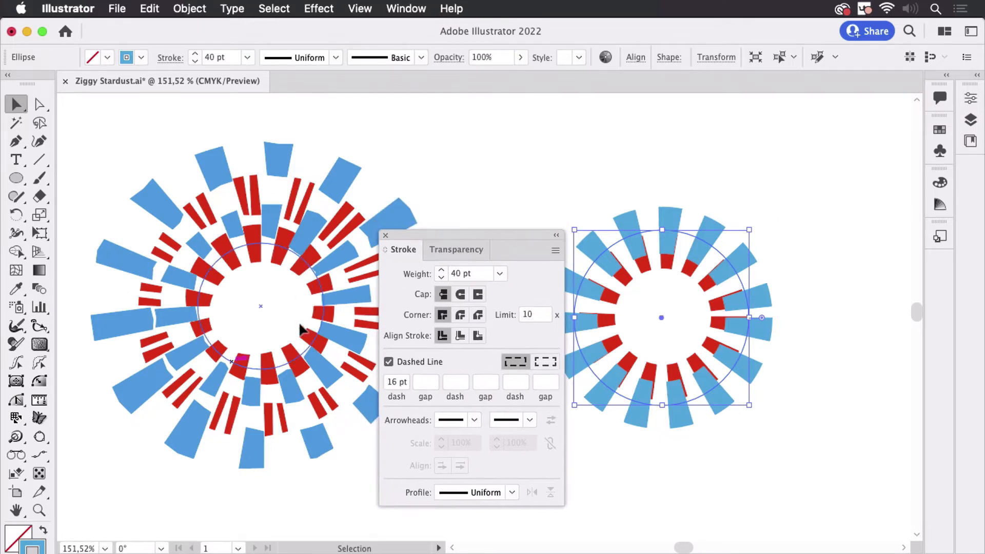
mouse_move(463, 239)
mouse_down()
mouse_move(401, 172)
mouse_move(468, 166)
mouse_up()
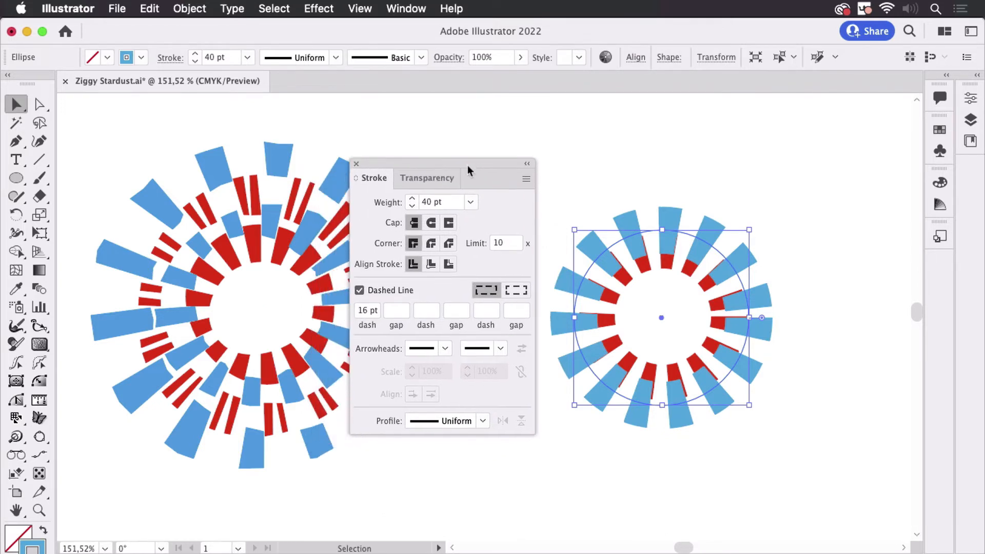
click(356, 164)
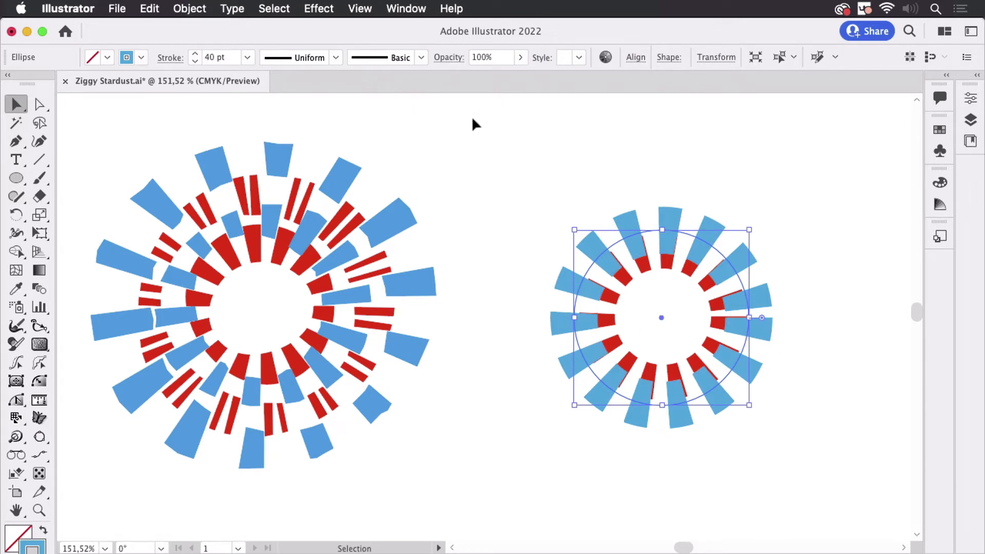
Apply a Transform effect to the outer blue circle that rotates it by 12°
click(319, 9)
mouse_move(430, 154)
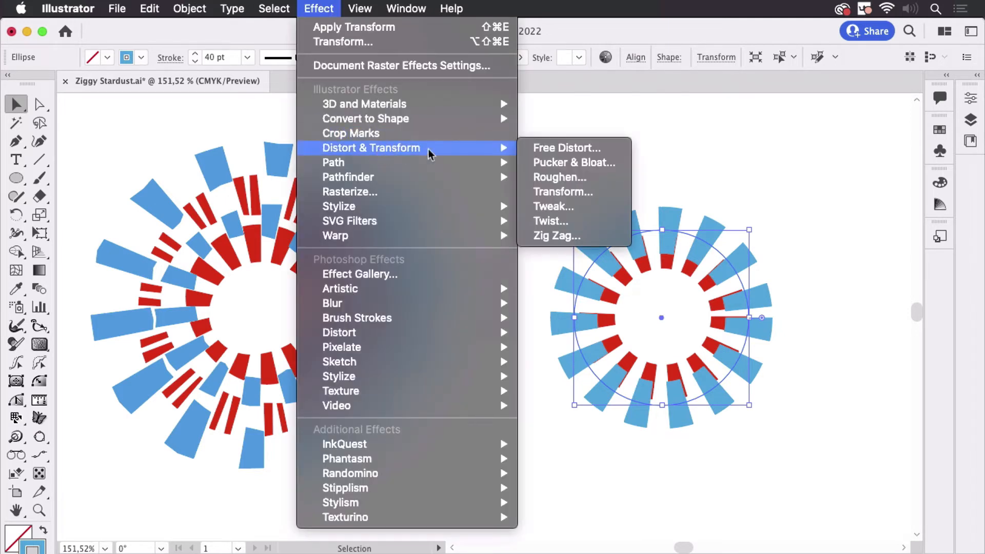
click(563, 192)
click(312, 305)
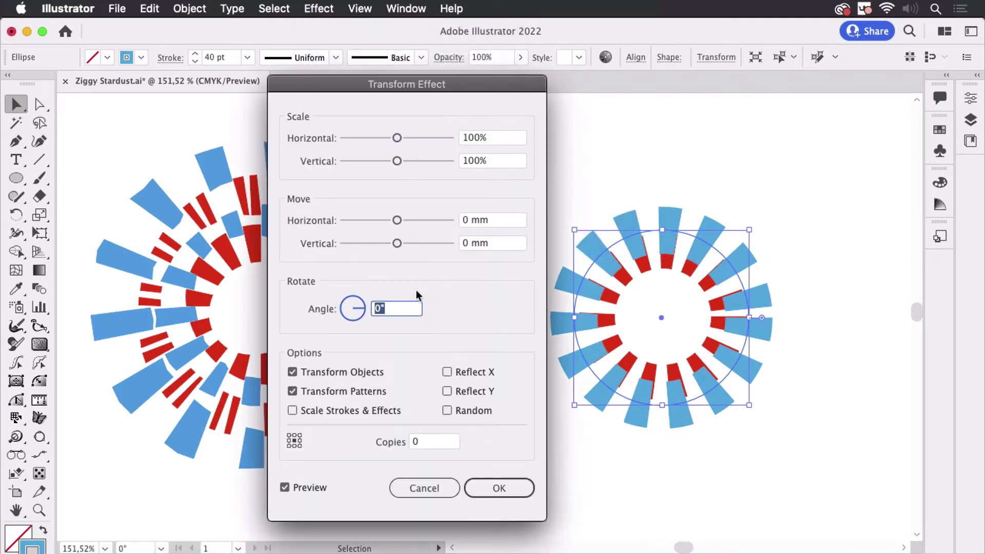
key(Up)
key(Up)
key(Up)
key(Up)
key(Up)
key(Up)
key(Up)
key(Up)
key(Up)
key(Up)
key(Up)
key(Up)
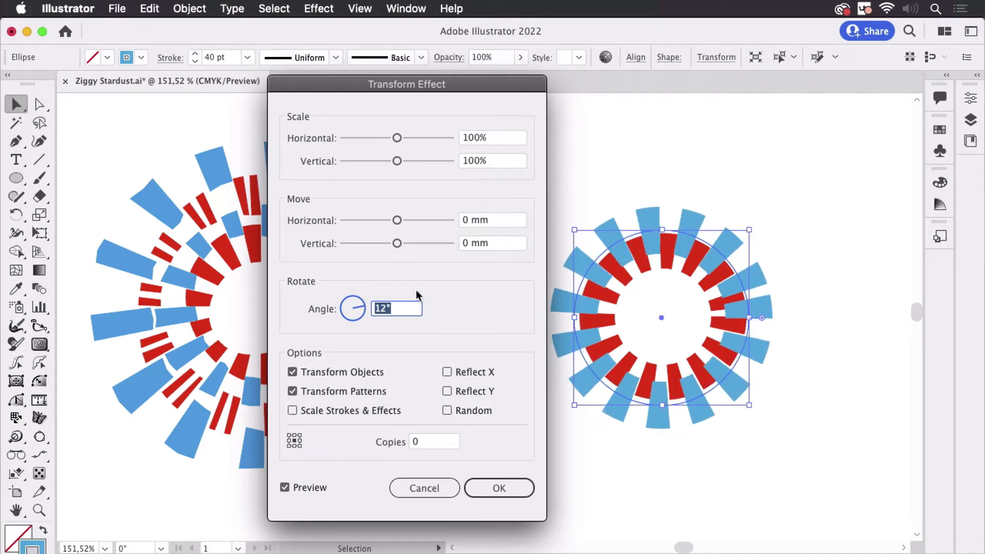
click(510, 491)
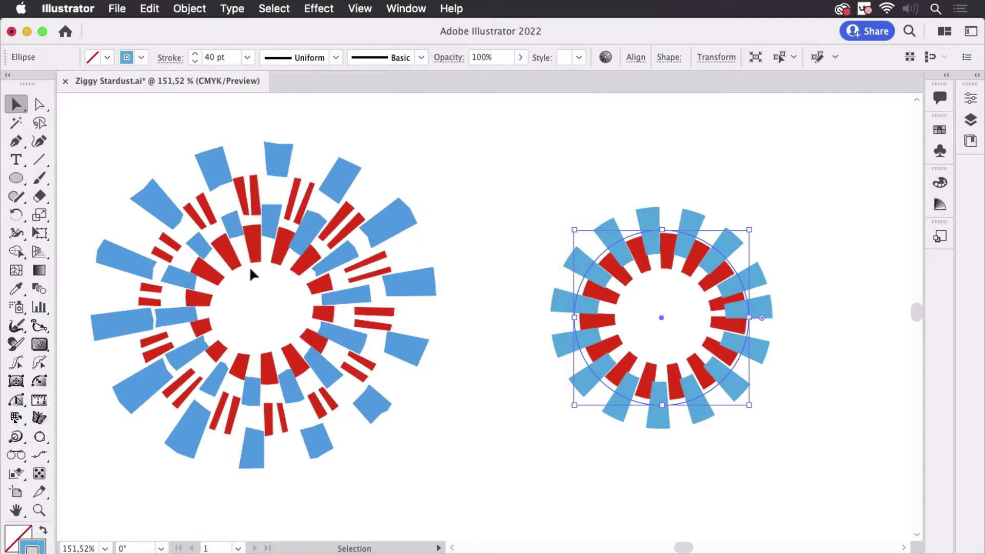
click(511, 200)
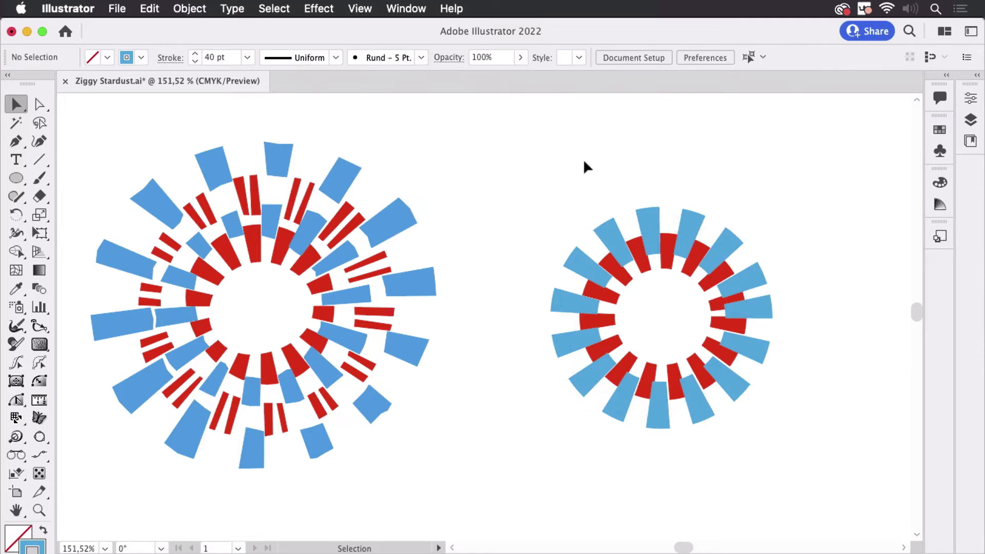
drag(564, 164, 549, 214)
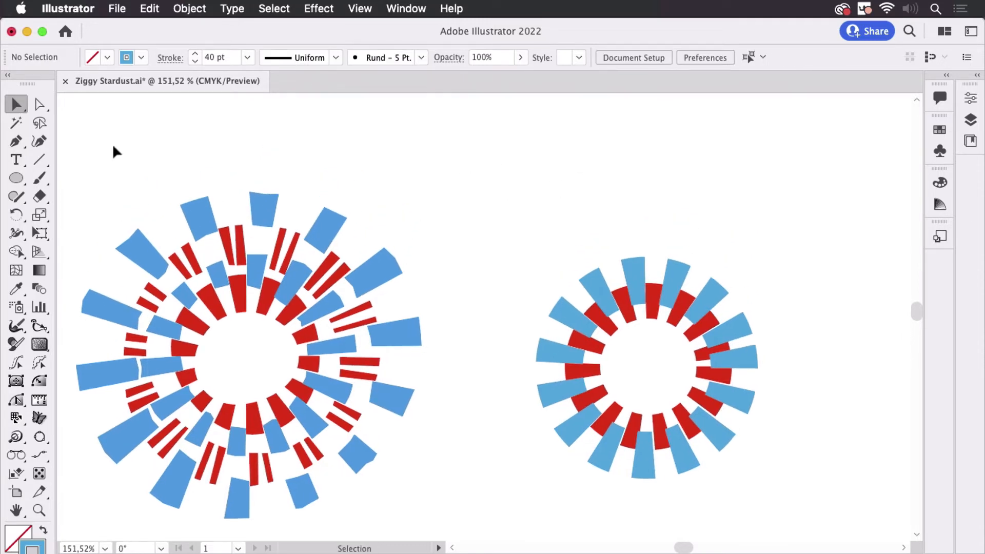
drag(493, 260, 462, 216)
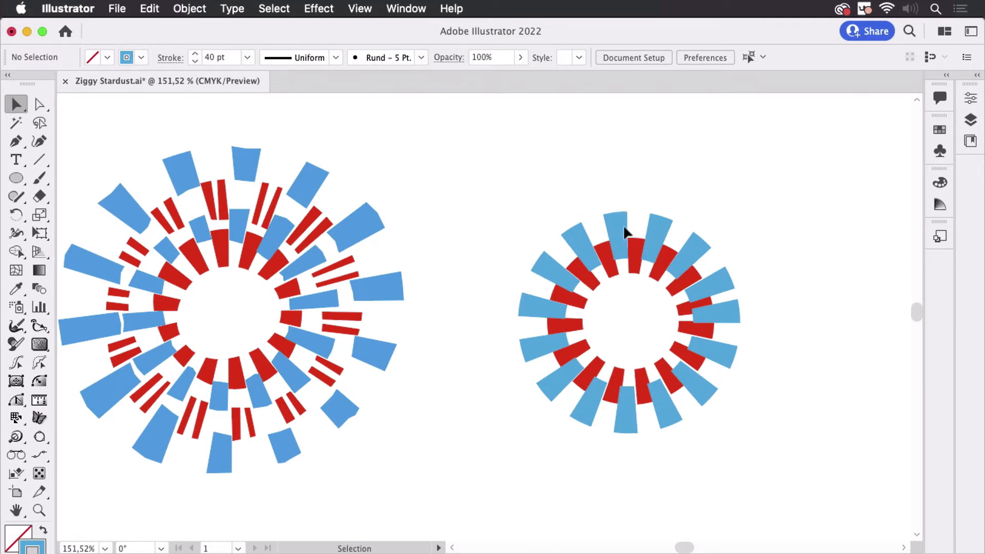
click(616, 237)
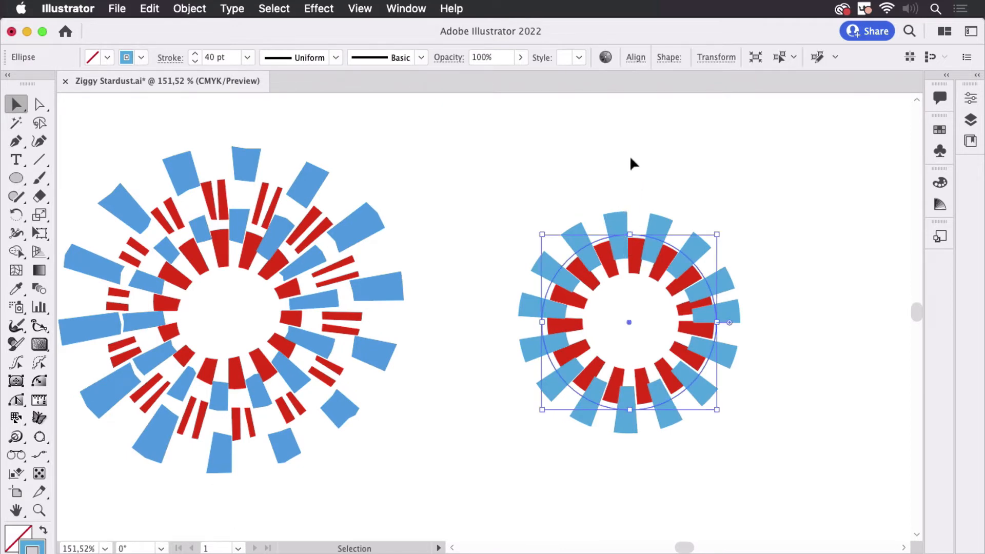
click(631, 163)
drag(631, 147, 618, 253)
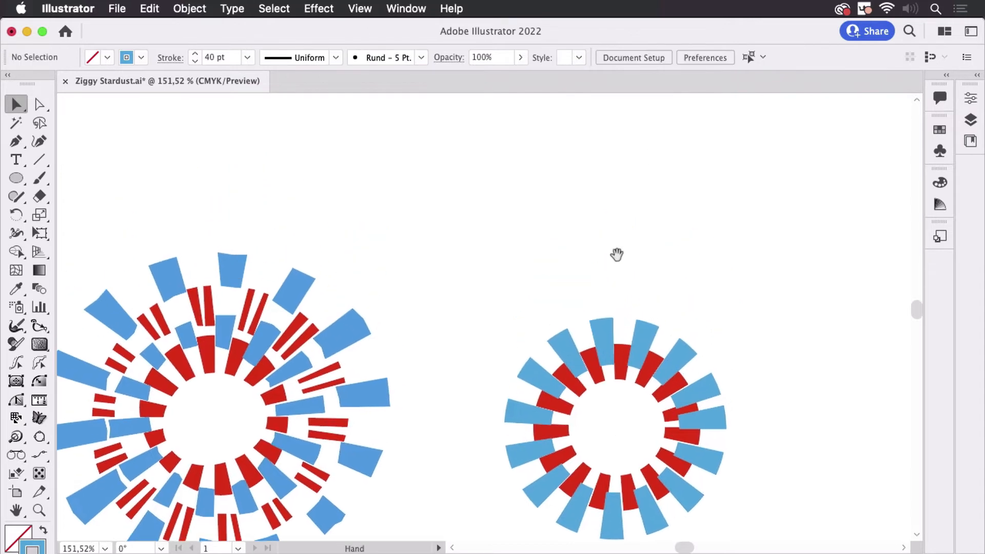
click(17, 178)
mouse_move(463, 150)
mouse_down()
mouse_move(600, 218)
mouse_move(651, 290)
mouse_move(609, 295)
mouse_up()
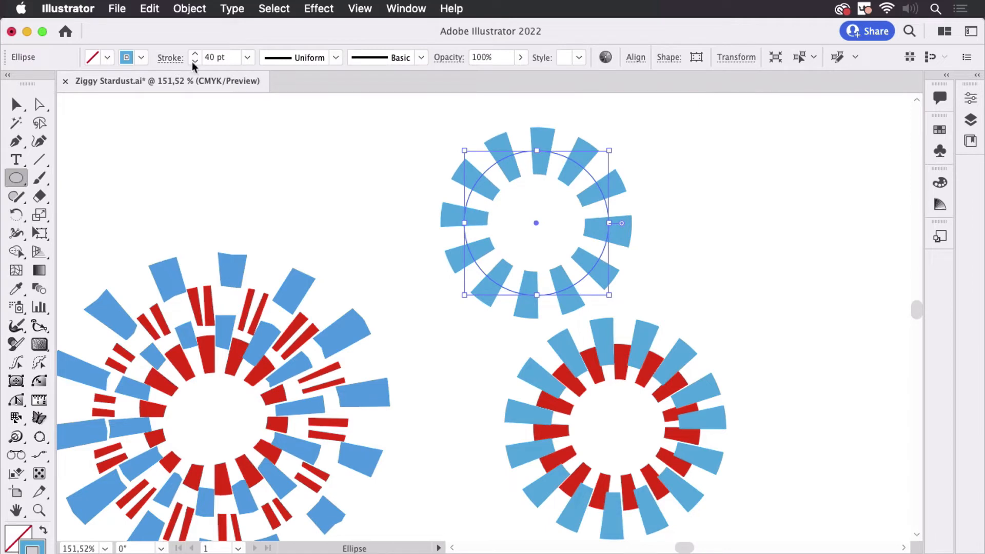
click(177, 60)
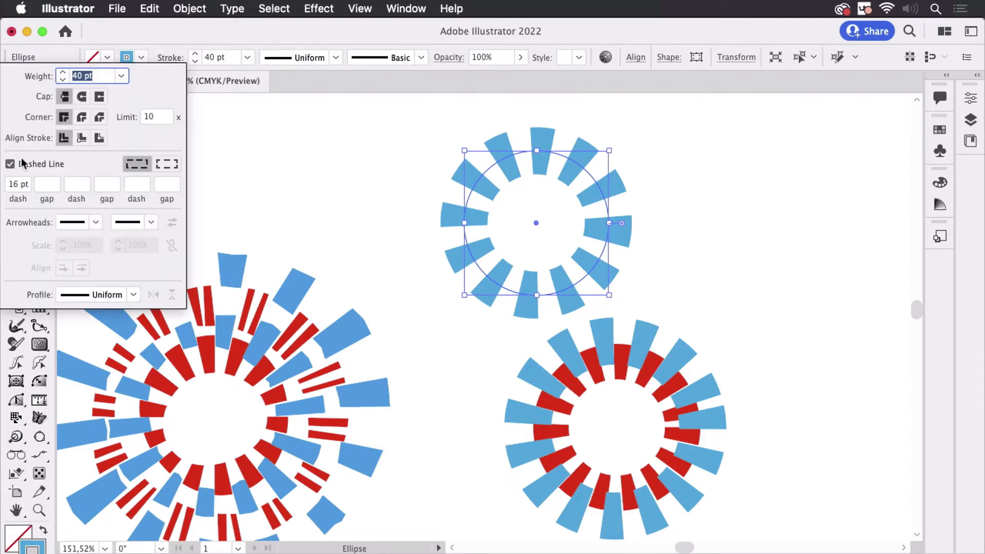
click(23, 163)
click(252, 137)
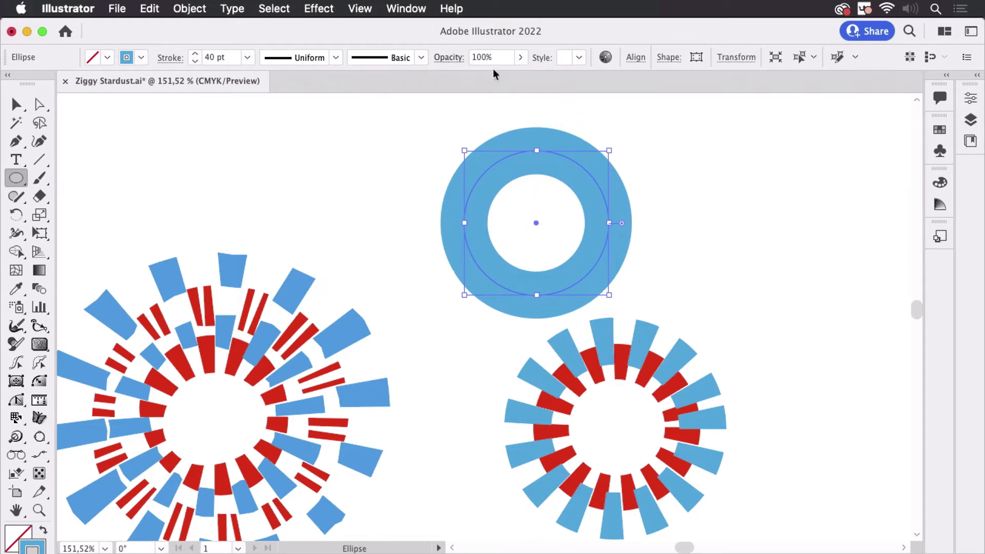
click(323, 9)
mouse_move(405, 153)
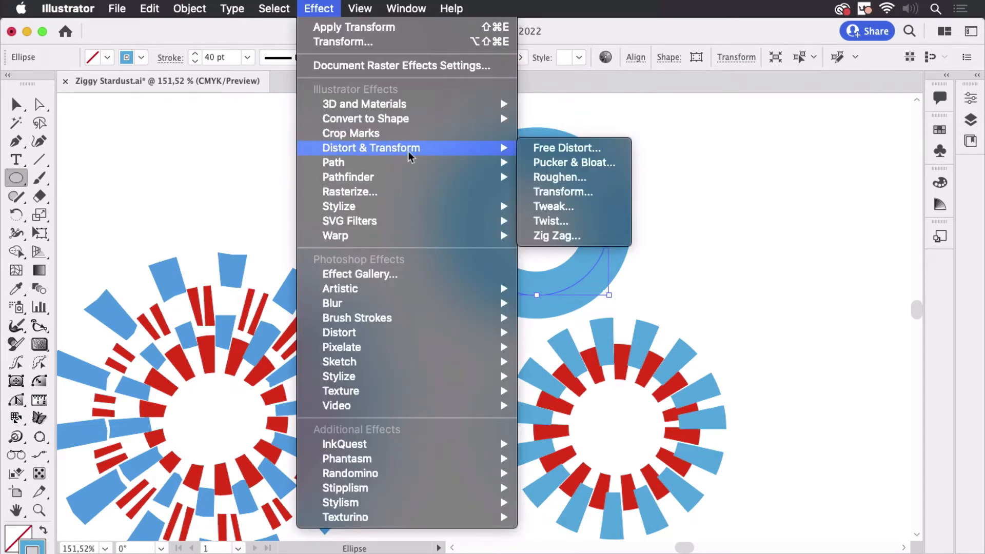
click(587, 180)
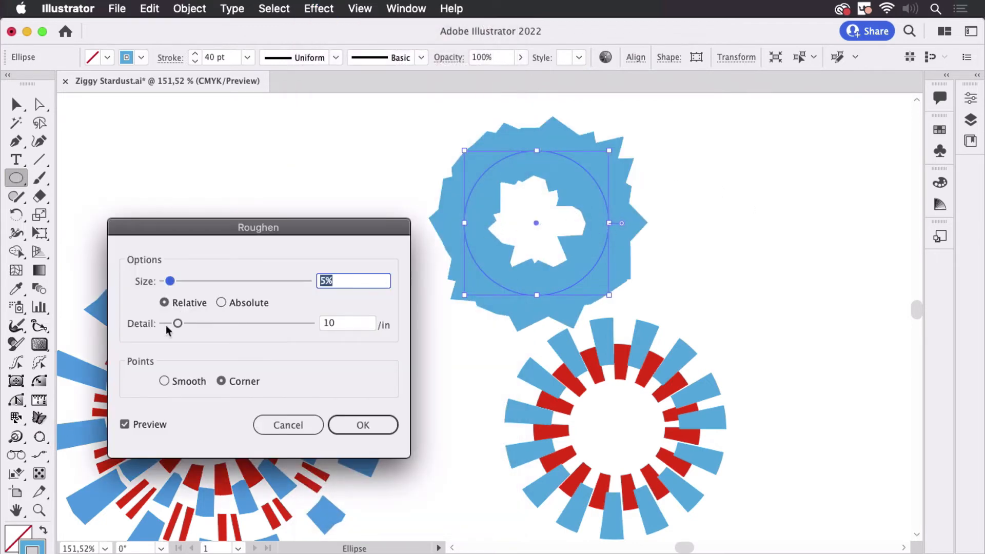
drag(167, 326, 165, 325)
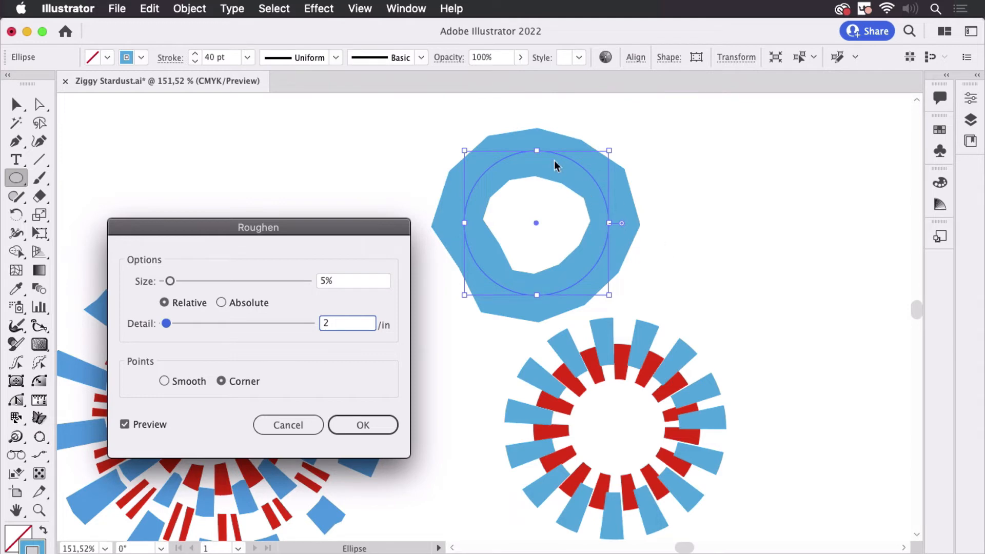
click(386, 422)
click(168, 58)
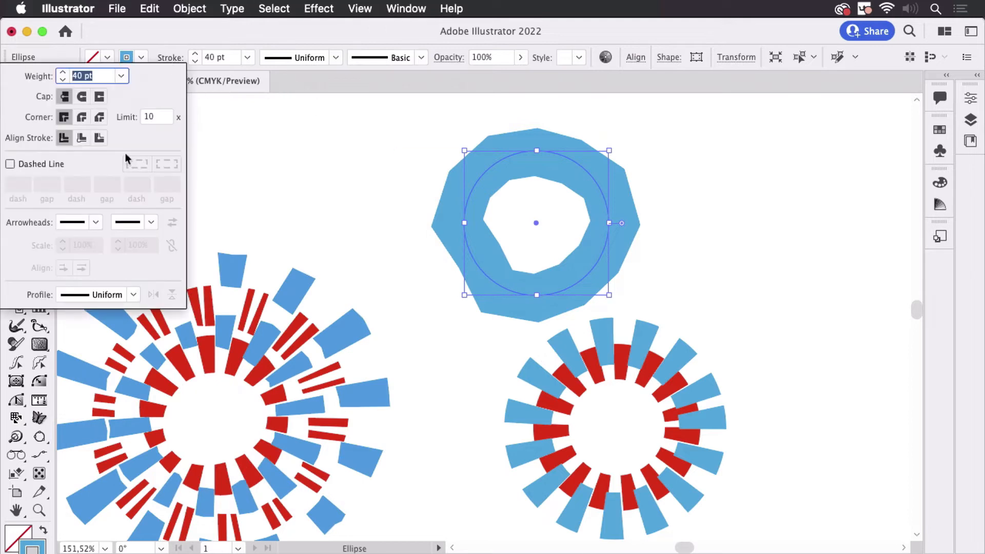
click(44, 169)
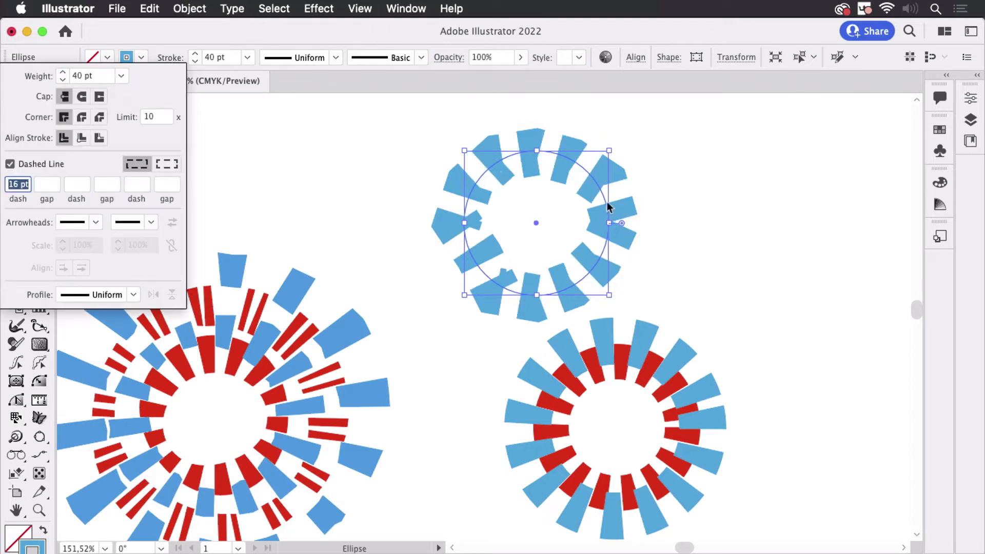
click(228, 36)
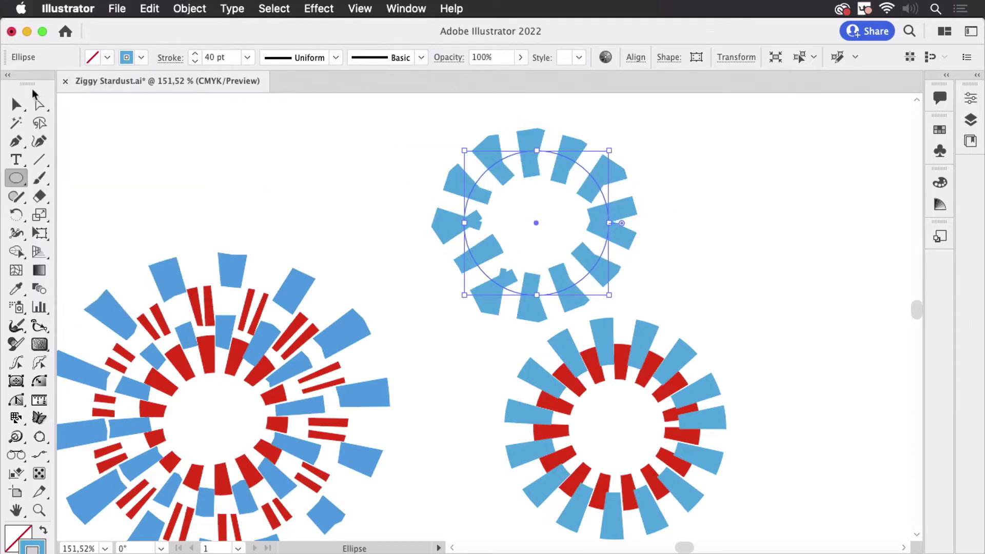
click(18, 105)
drag(411, 149, 600, 223)
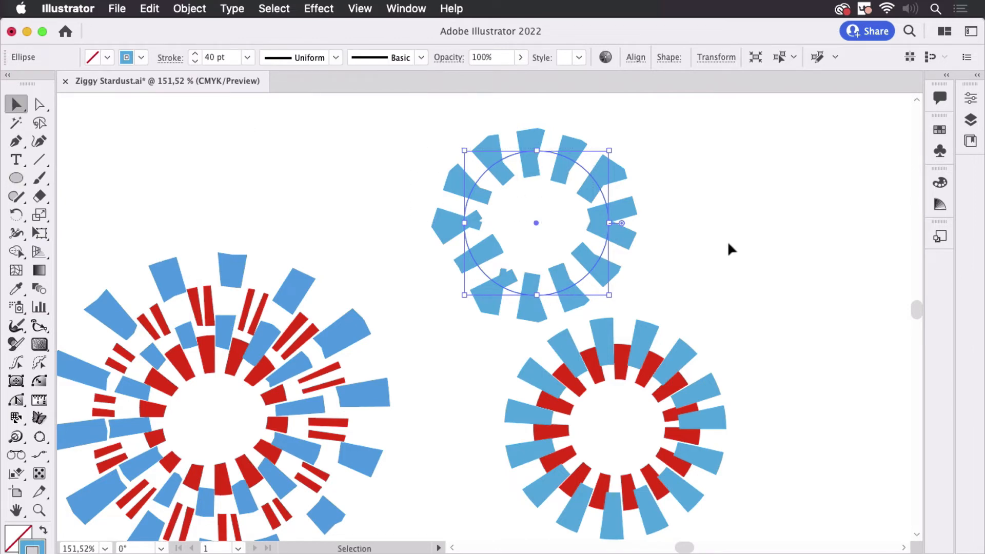
key(Delete)
Draw a horizontal straight line above the right starburst and turn off its dashed stroke
key(space)
drag(746, 308, 735, 254)
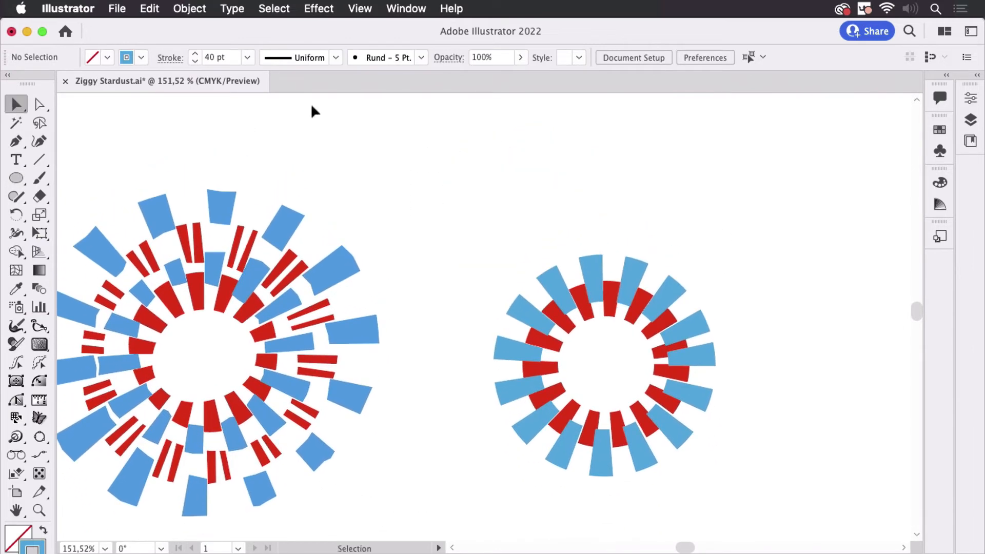
click(39, 159)
mouse_move(494, 176)
mouse_down()
mouse_move(777, 200)
mouse_move(780, 176)
mouse_up()
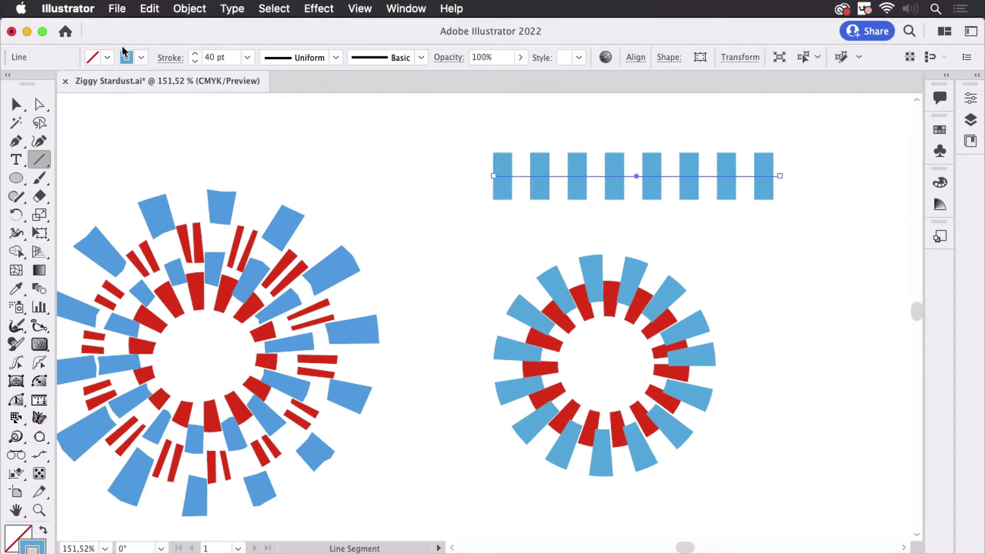
click(171, 60)
click(10, 164)
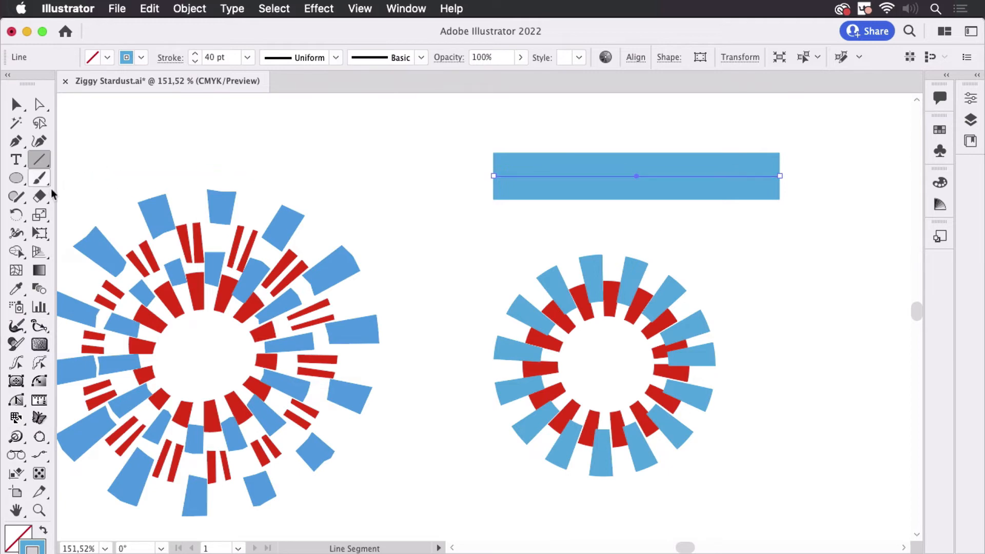
Shape the line's stroke into an uneven, wavy width with the Width tool
click(23, 238)
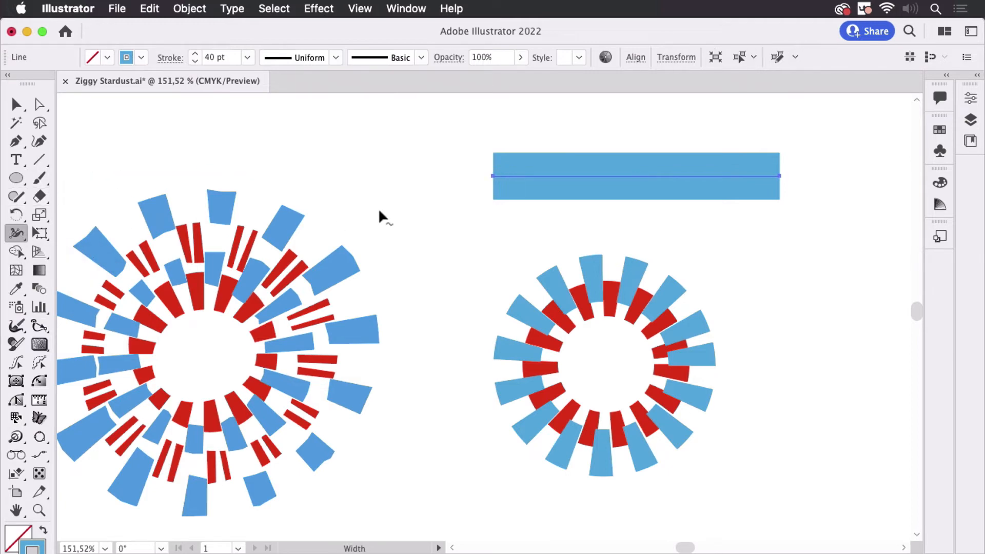
drag(555, 178, 615, 194)
drag(686, 190, 694, 219)
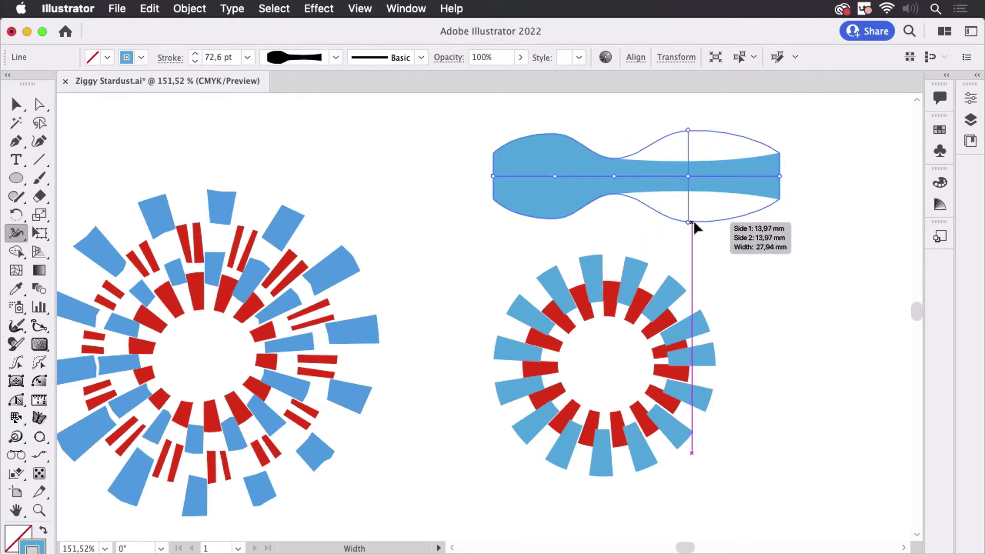
mouse_move(743, 193)
mouse_down()
mouse_move(747, 200)
mouse_move(742, 191)
mouse_up()
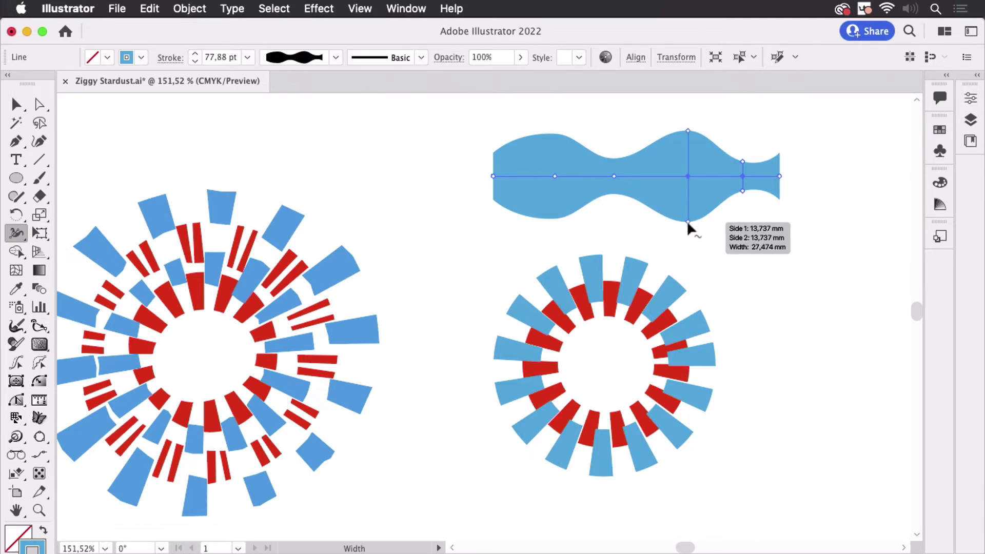
drag(688, 220, 684, 181)
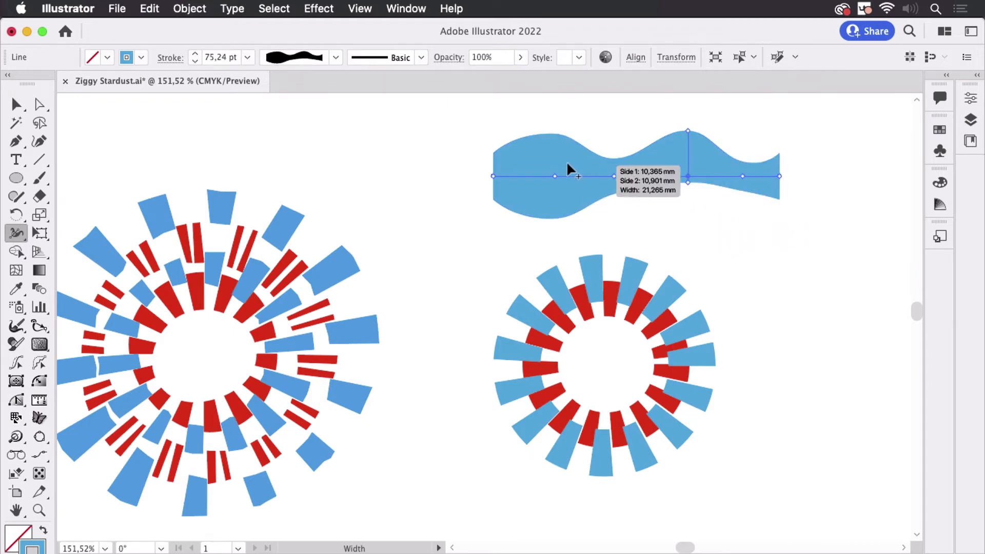
drag(555, 132, 555, 175)
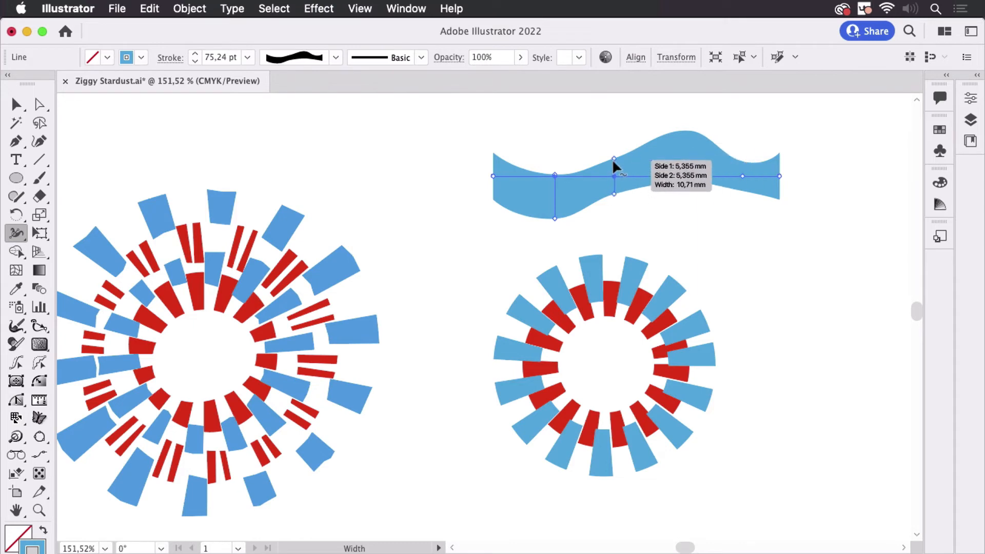
drag(613, 159, 614, 167)
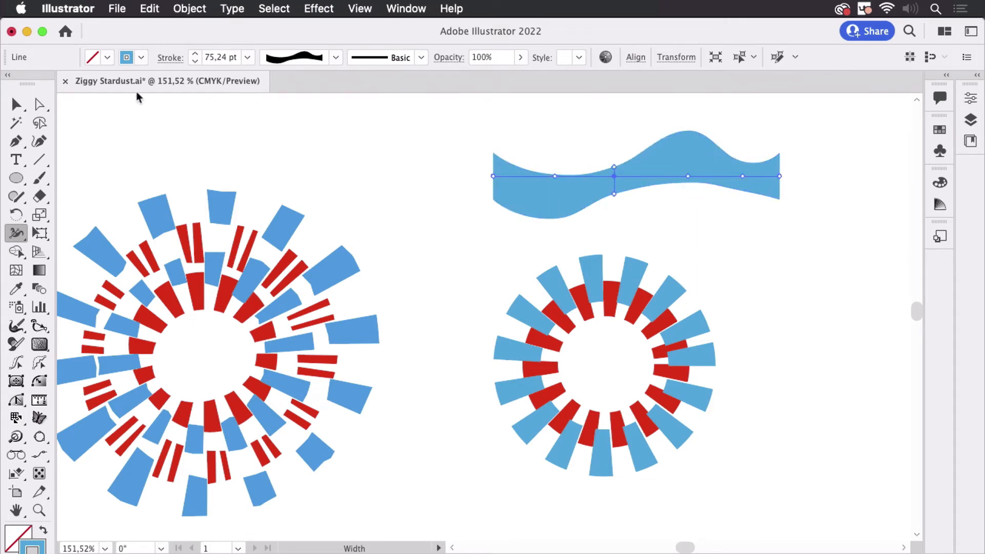
Save the line's variable stroke width as a new width profile
click(16, 105)
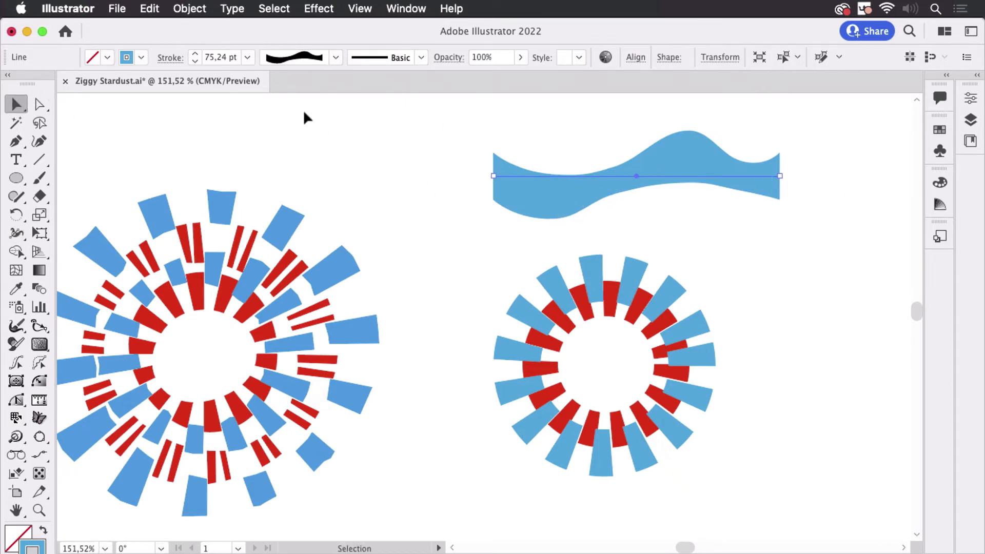
click(336, 58)
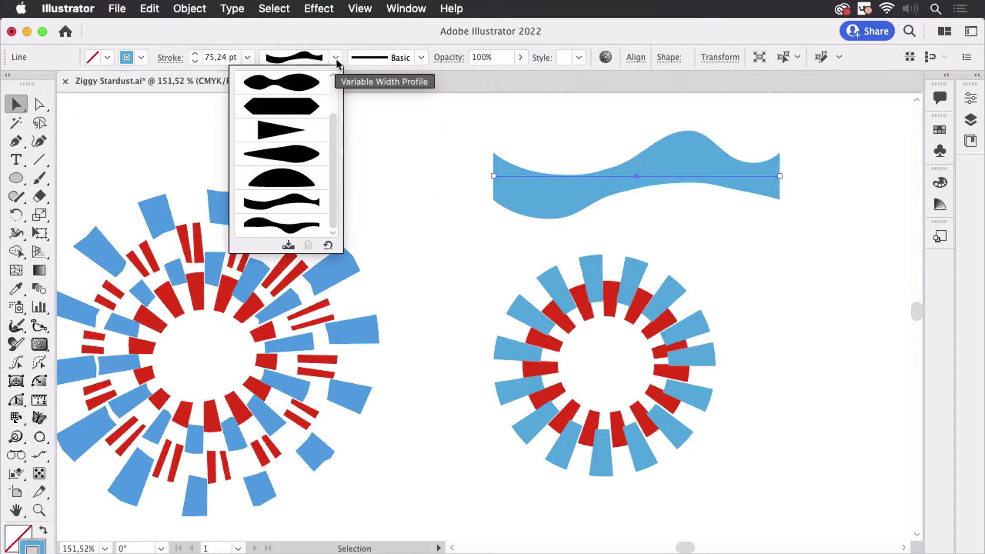
click(295, 248)
click(621, 311)
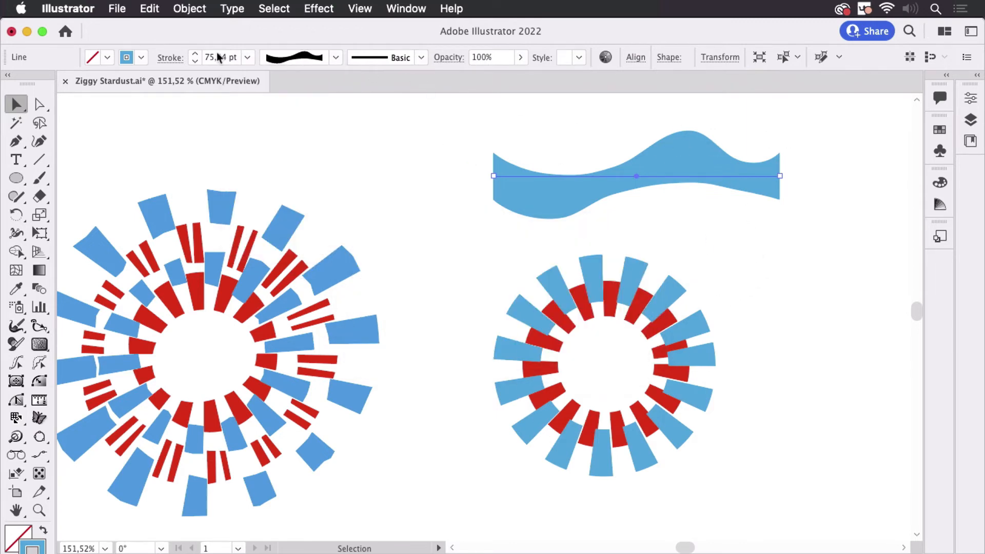
Turn the line's dashed stroke back on and close the Stroke panel
click(170, 57)
click(54, 164)
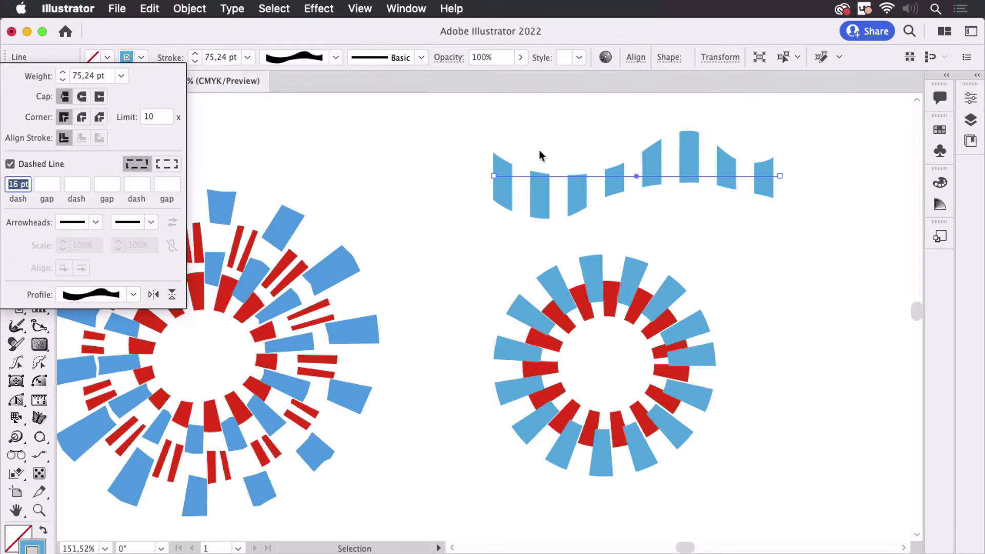
key(Escape)
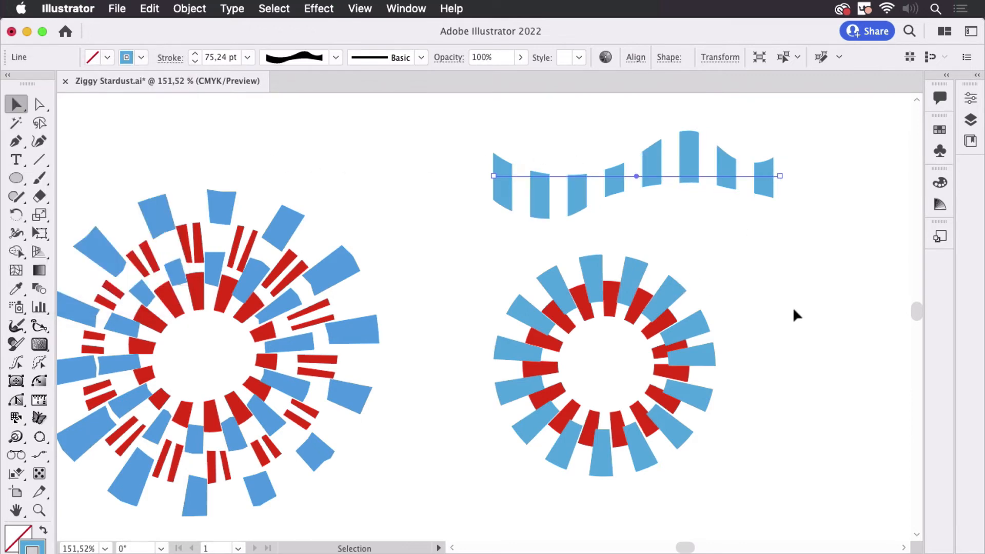
Select both circles of the right starburst and apply the newly saved wavy width profile to their strokes
drag(742, 347, 595, 420)
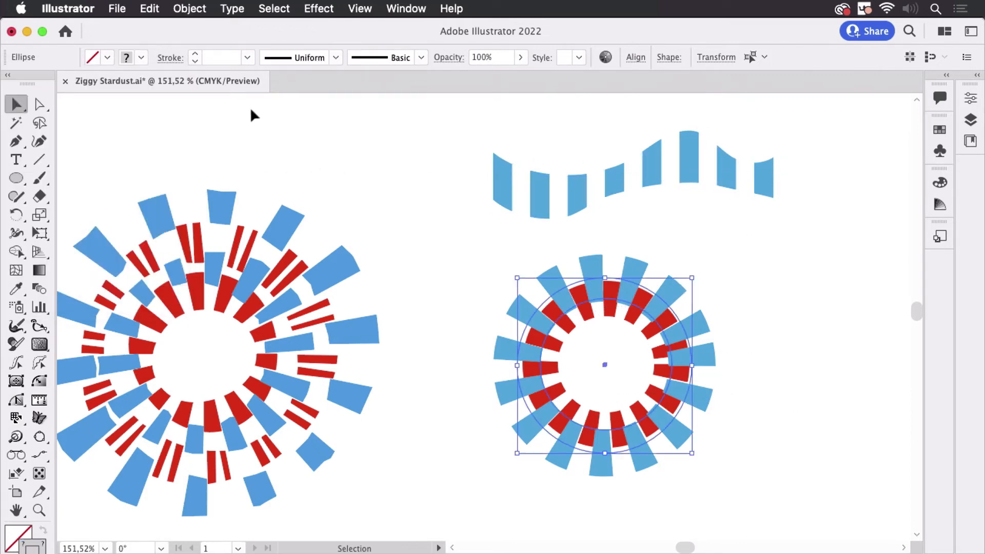
click(335, 58)
scroll(290, 205, down, 2)
click(287, 223)
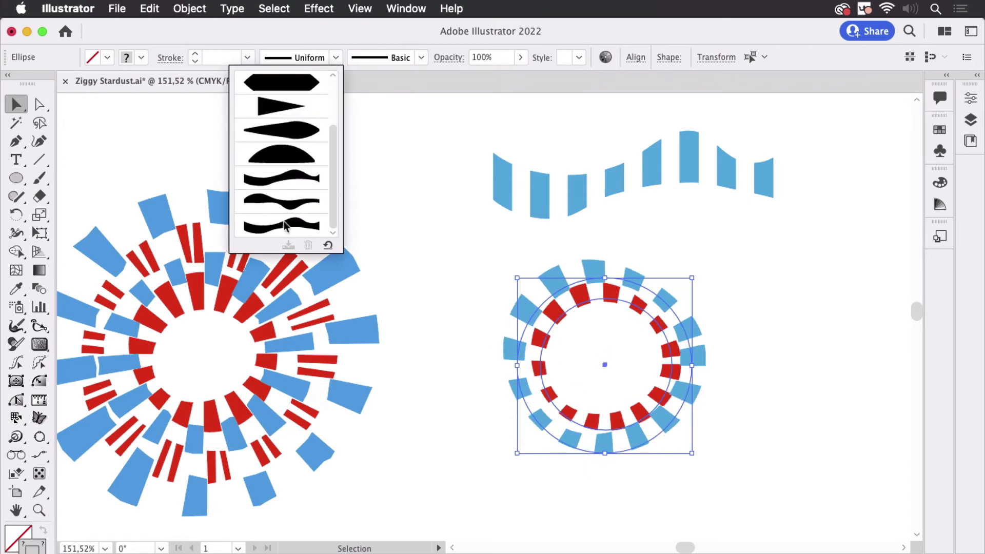
Select the outer circle of the right starburst and raise its stroke weight to 60 pt
click(783, 320)
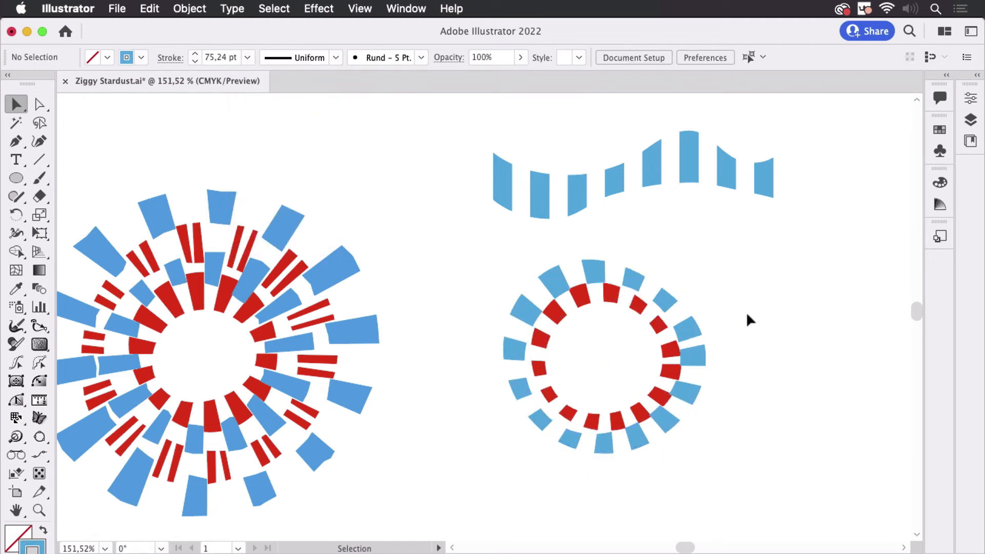
click(687, 331)
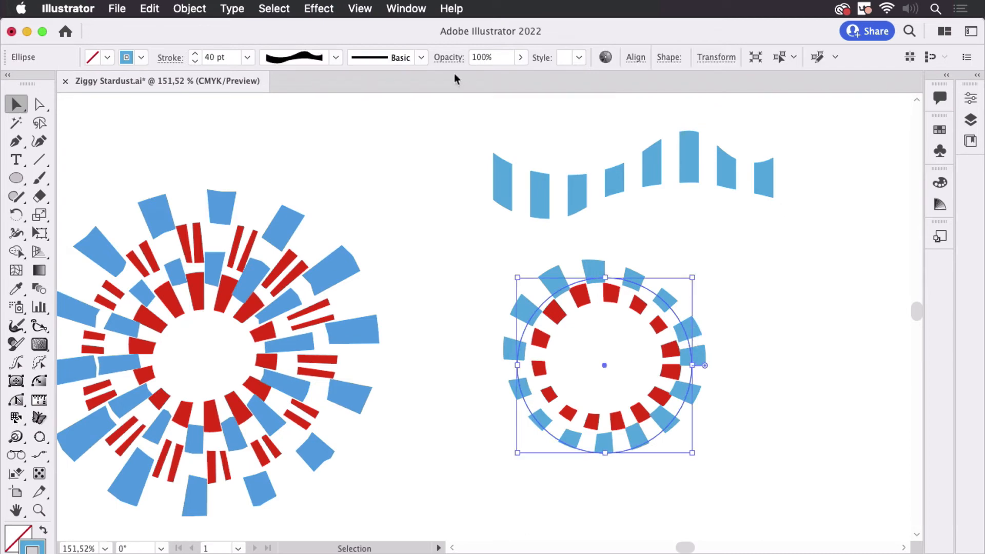
click(196, 54)
click(195, 54)
click(195, 54)
click(196, 54)
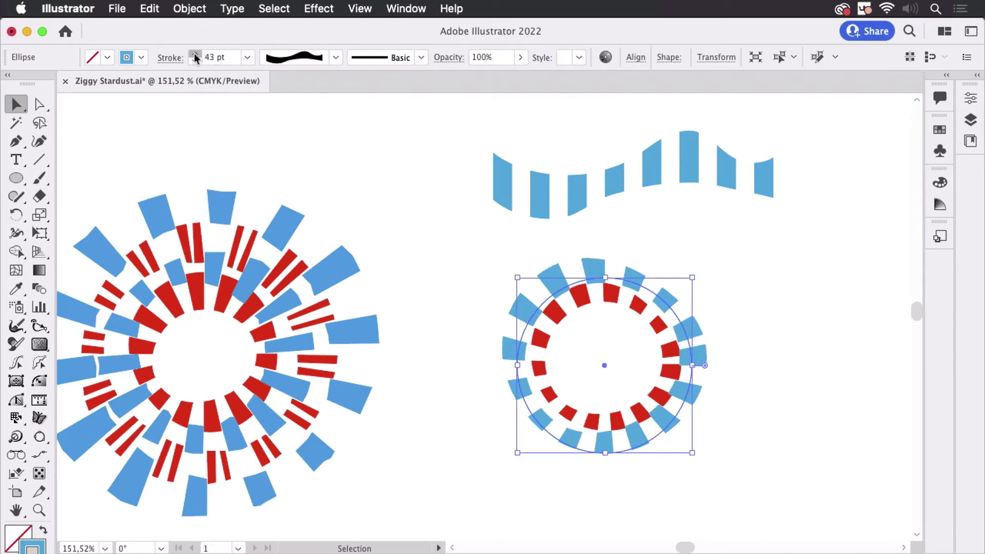
click(196, 55)
click(196, 54)
click(196, 54)
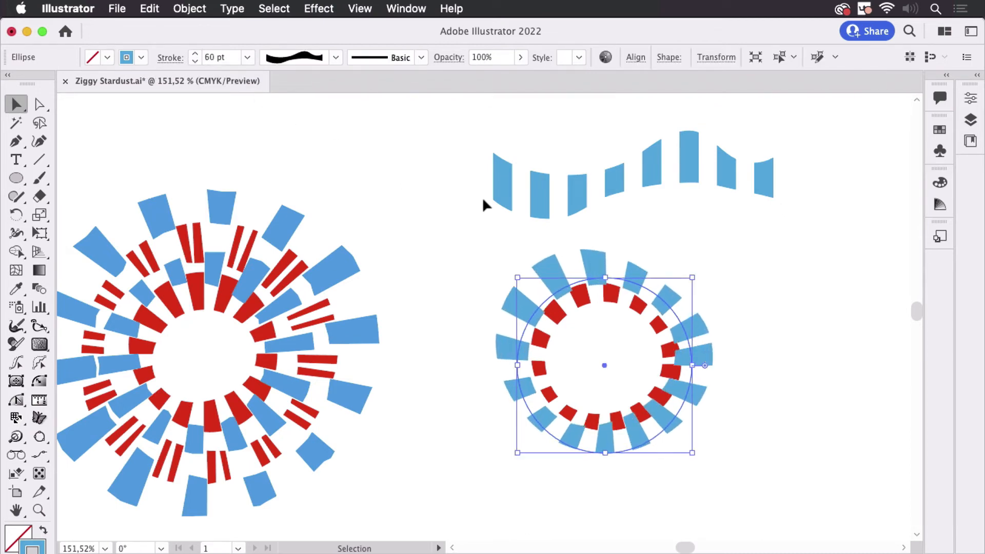
Select the inner circle and raise its stroke weight to 60 pt as well, then deselect
click(619, 301)
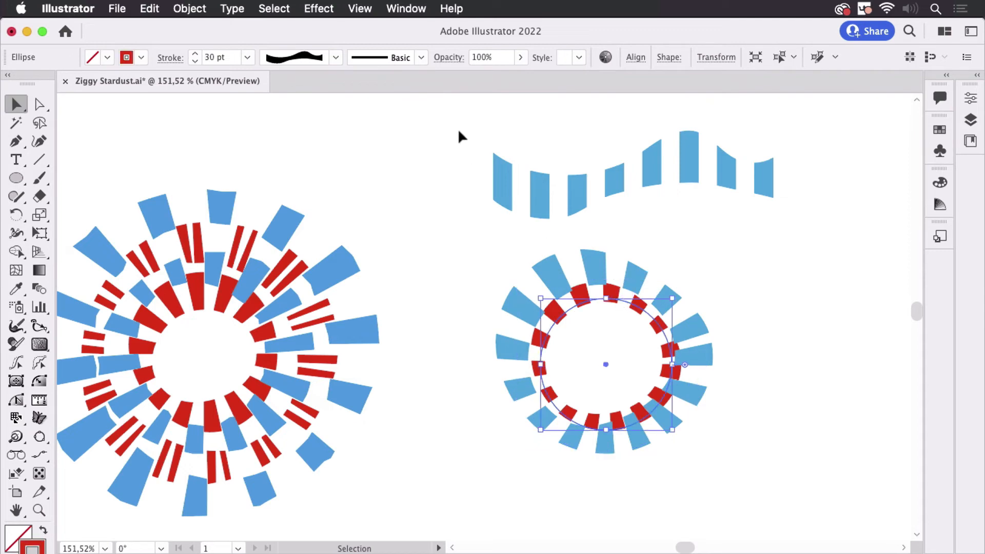
click(198, 55)
click(198, 55)
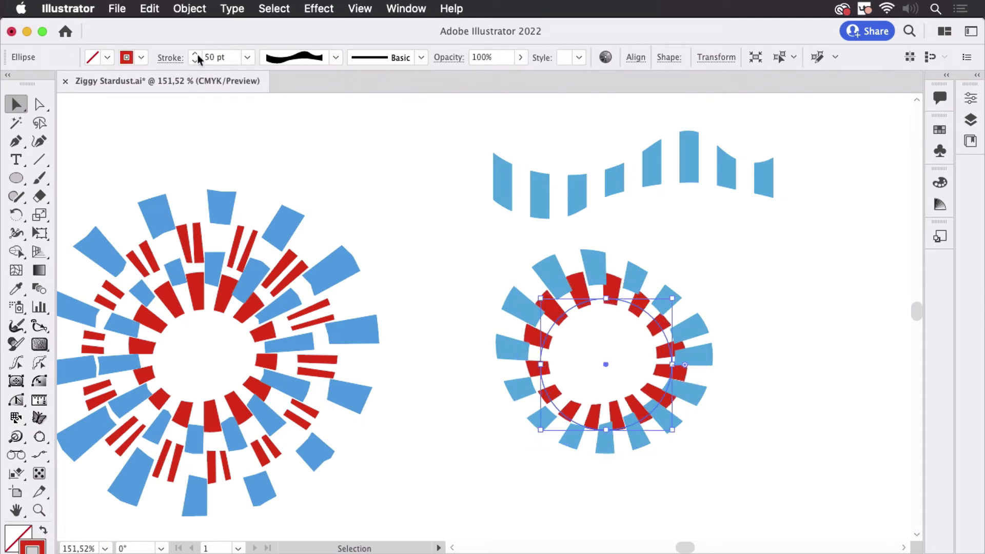
click(198, 54)
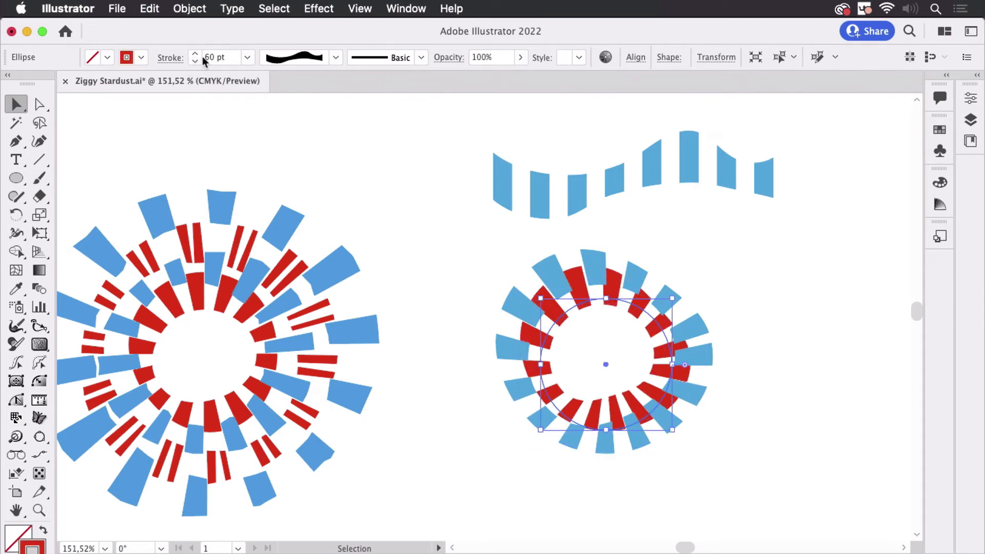
click(766, 254)
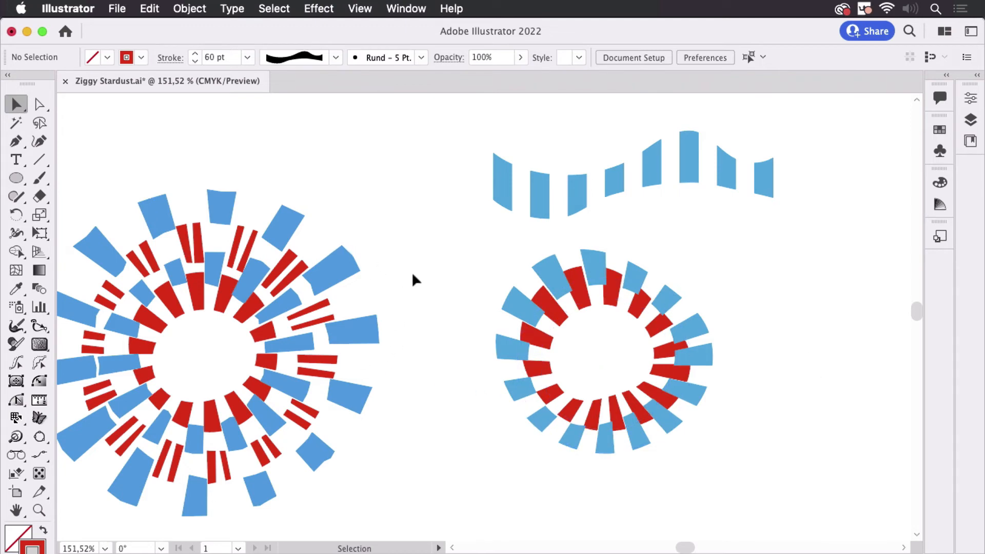
Zoom in to examine the rough edges of the left starburst's shapes, then zoom back out
scroll(440, 246, left, 5)
scroll(439, 246, down, 3)
scroll(427, 277, up, 8)
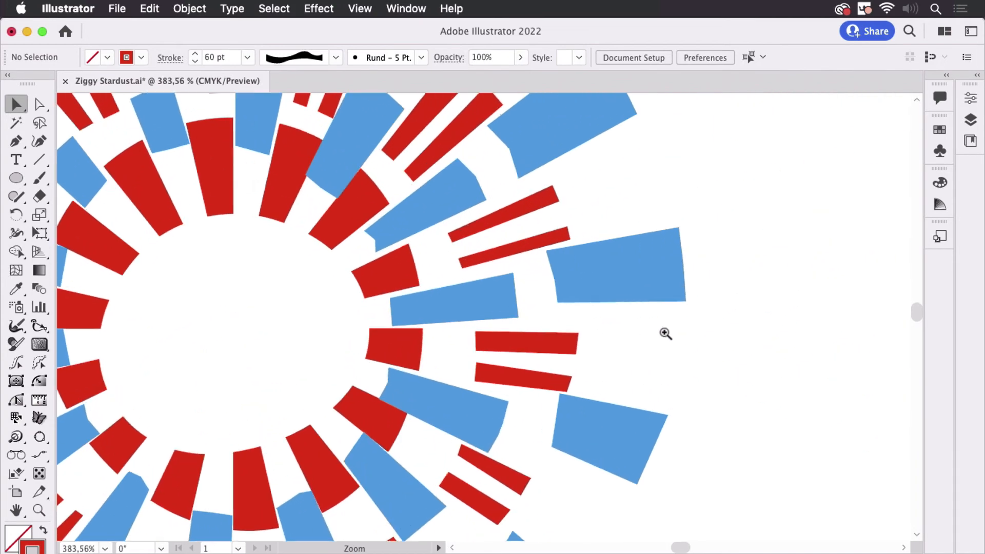
scroll(603, 291, up, 8)
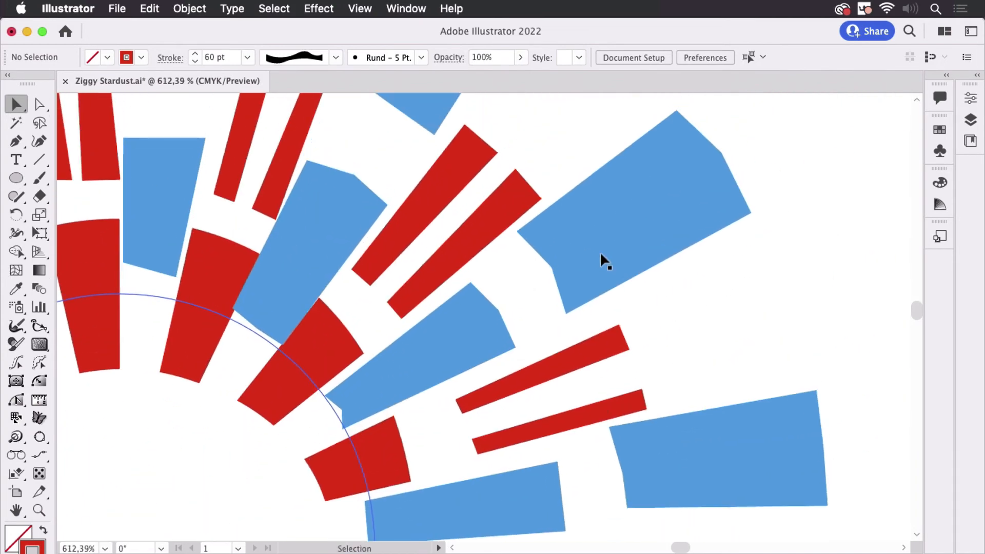
scroll(589, 374, down, 10)
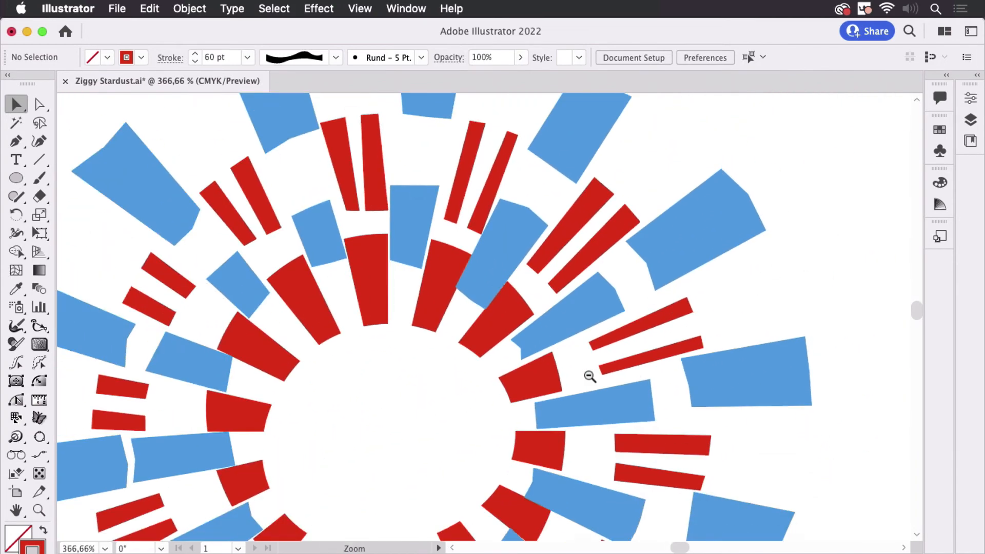
scroll(648, 358, right, 10)
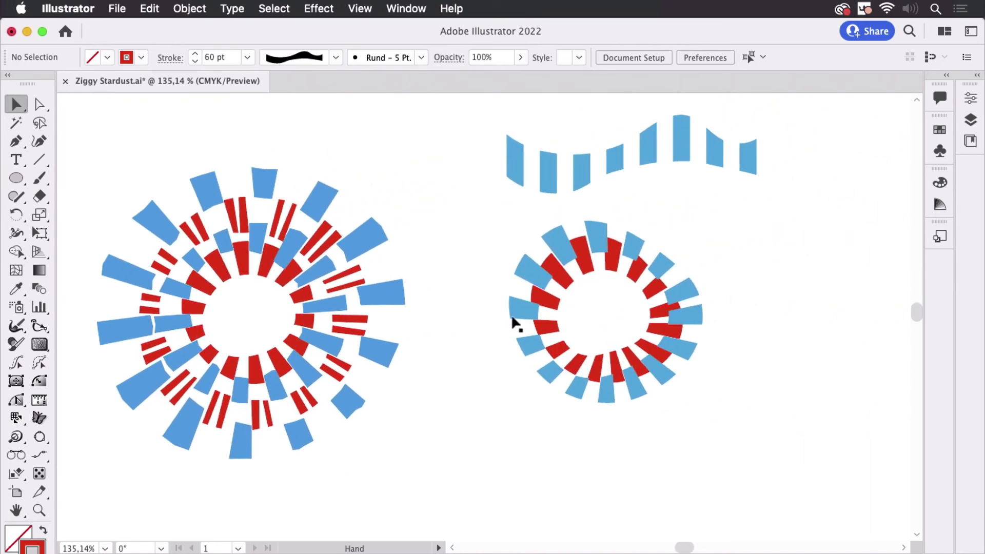
Select the outer circle of the right starburst and open the Appearance panel beside it
click(694, 323)
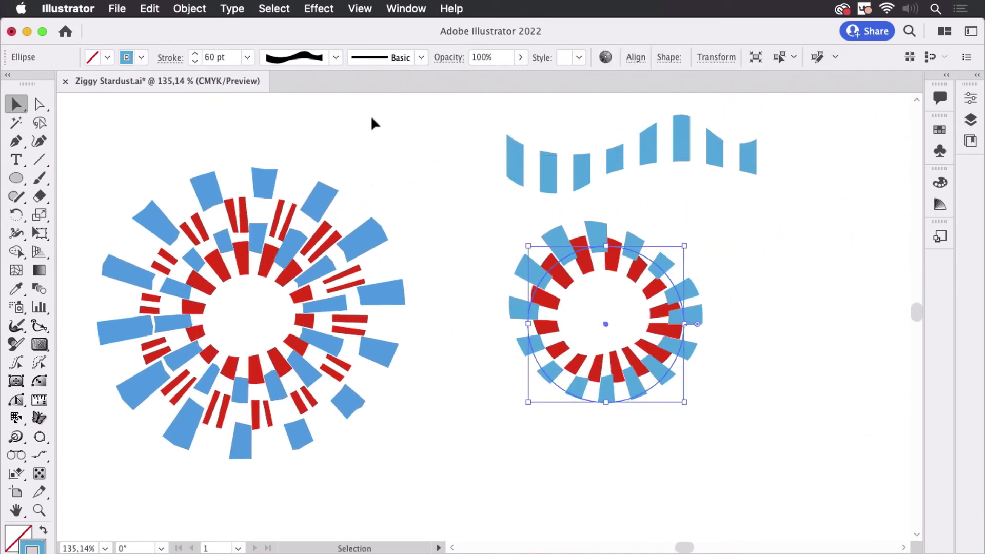
click(403, 9)
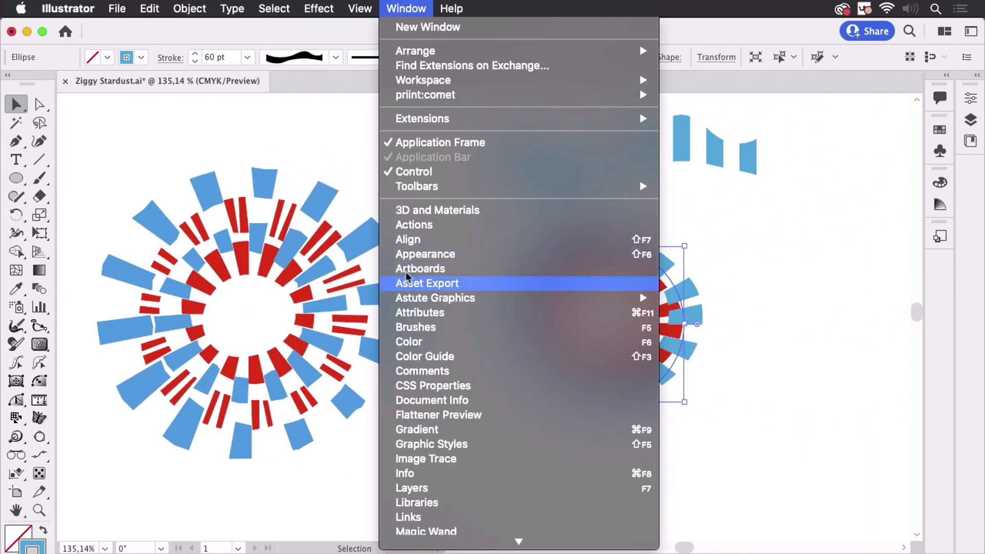
click(417, 263)
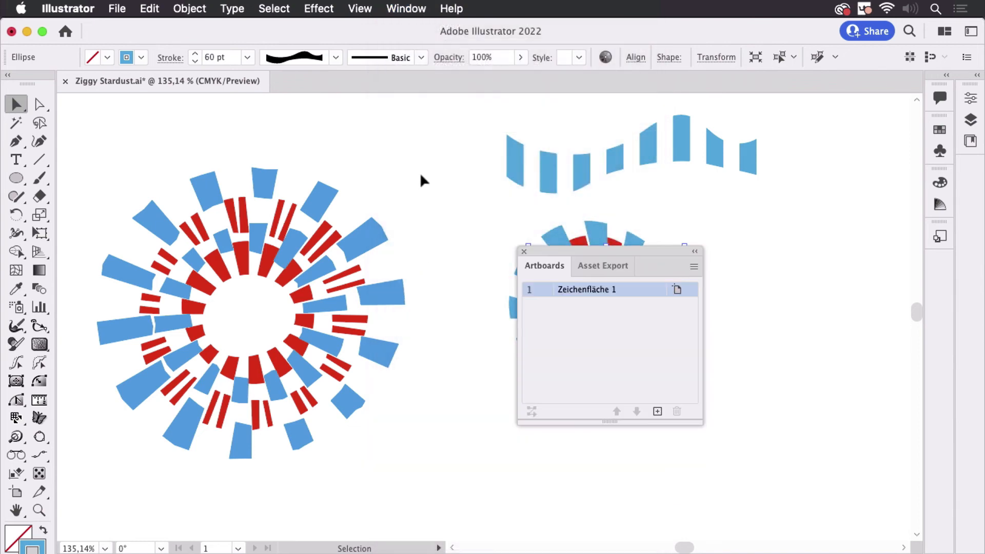
click(524, 253)
click(406, 9)
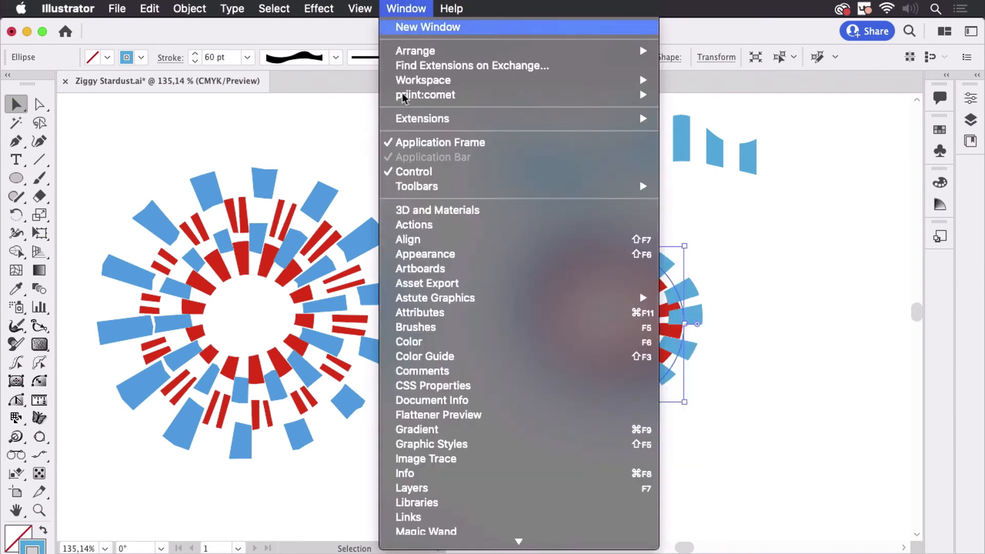
click(434, 255)
drag(842, 135, 388, 142)
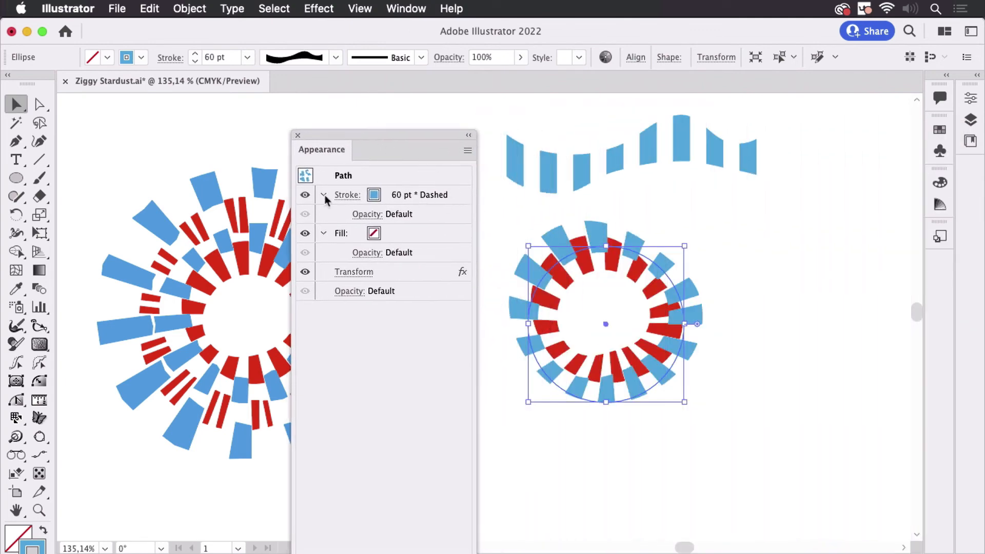
Apply an Outline Stroke path effect to the outer circle's stroke
click(459, 198)
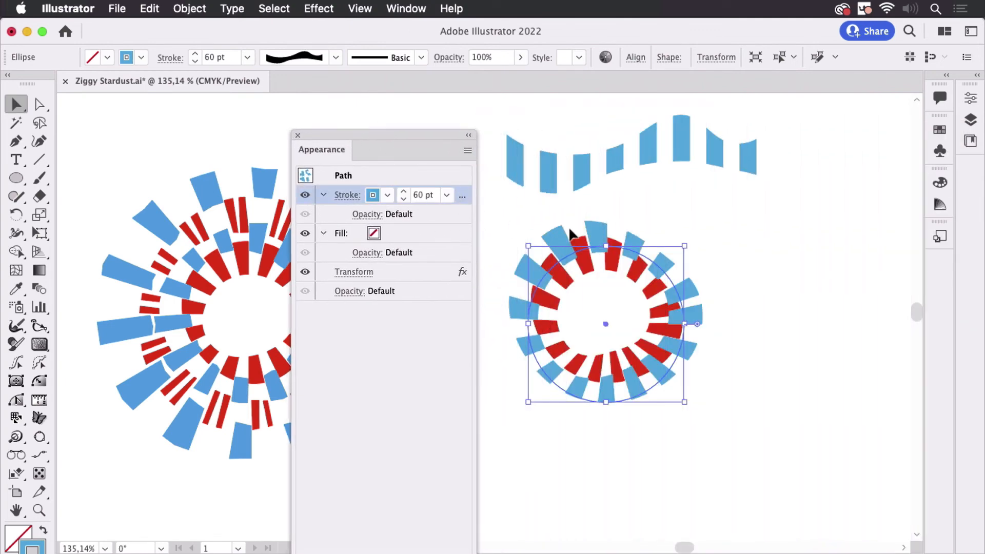
click(319, 9)
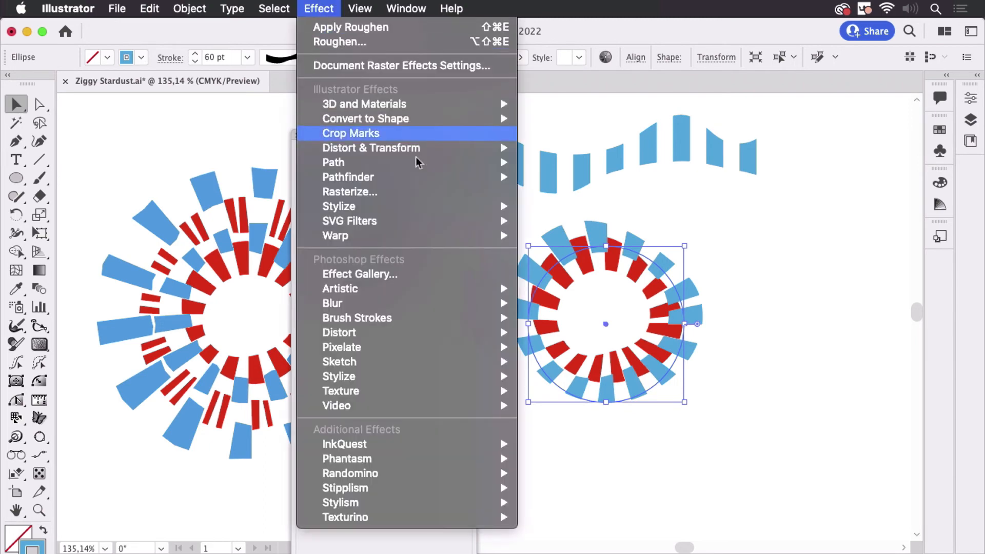
mouse_move(473, 166)
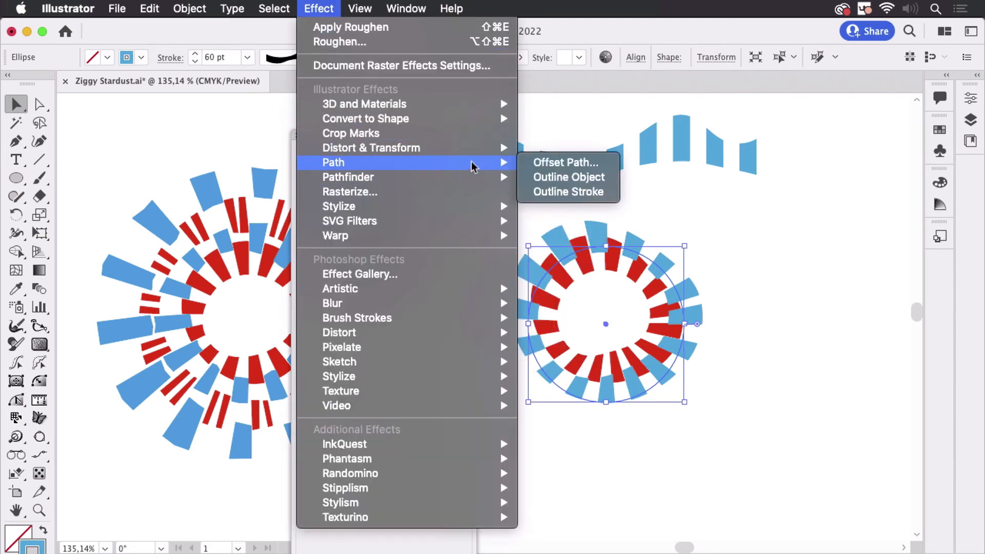
click(574, 192)
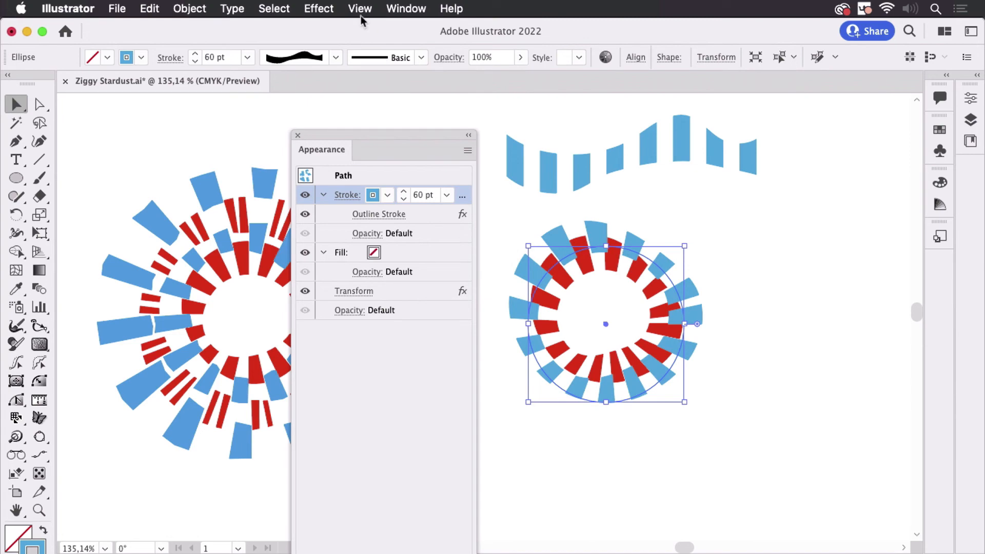
Add a Roughen effect to the stroke and move it below Outline Stroke in the effect order
click(319, 8)
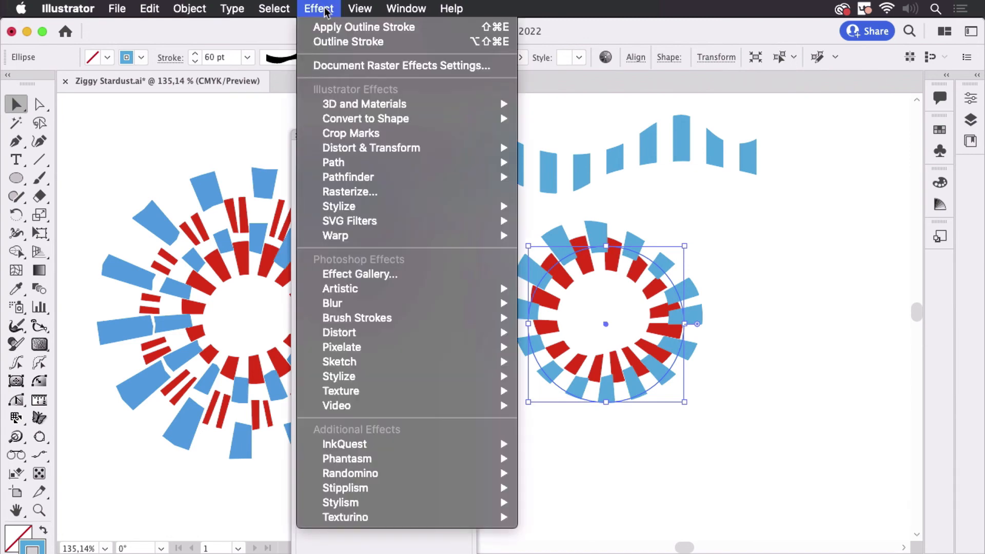
mouse_move(385, 155)
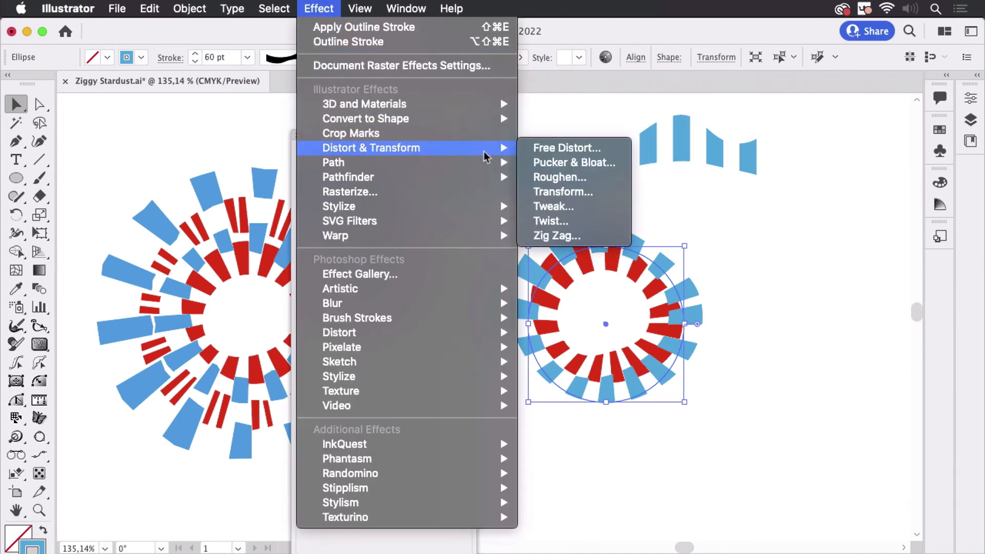
click(562, 177)
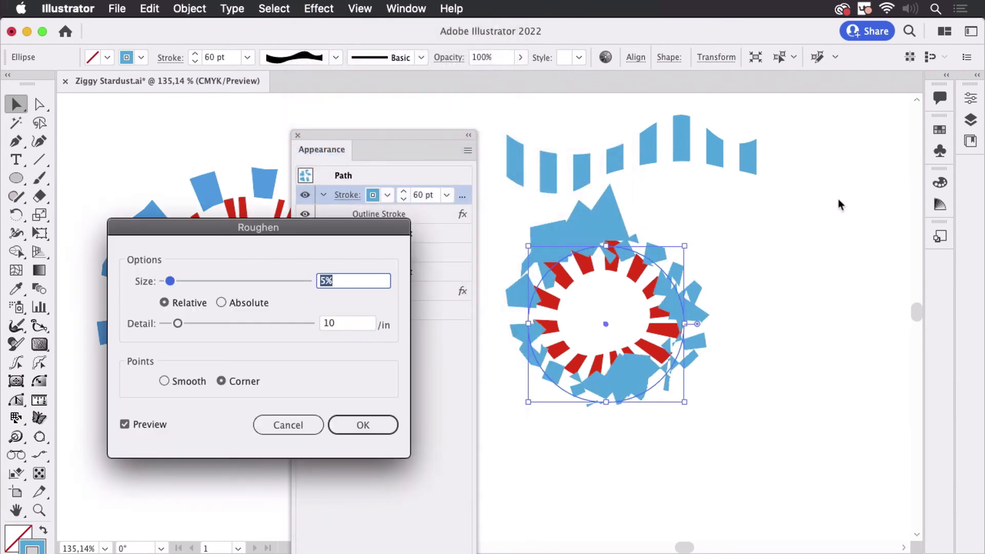
click(362, 425)
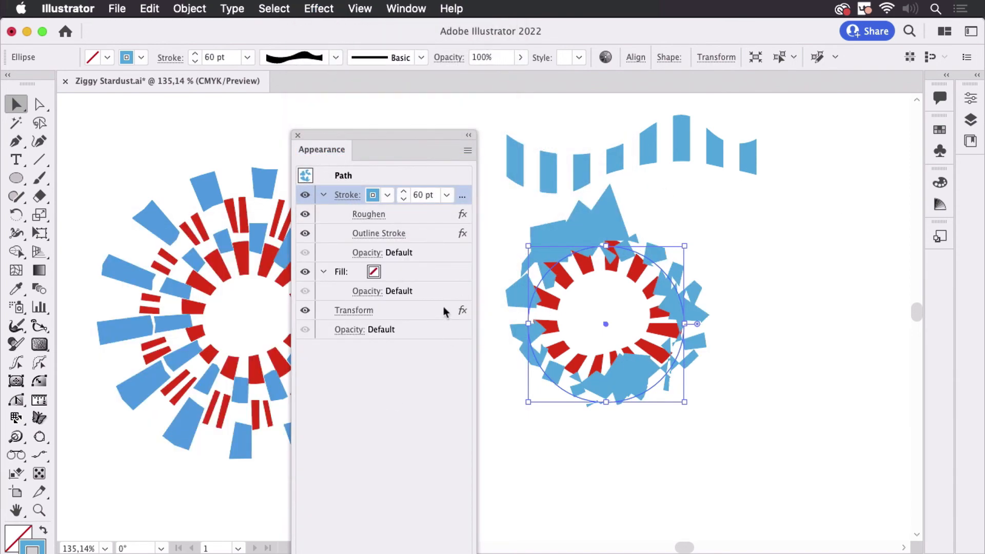
click(410, 213)
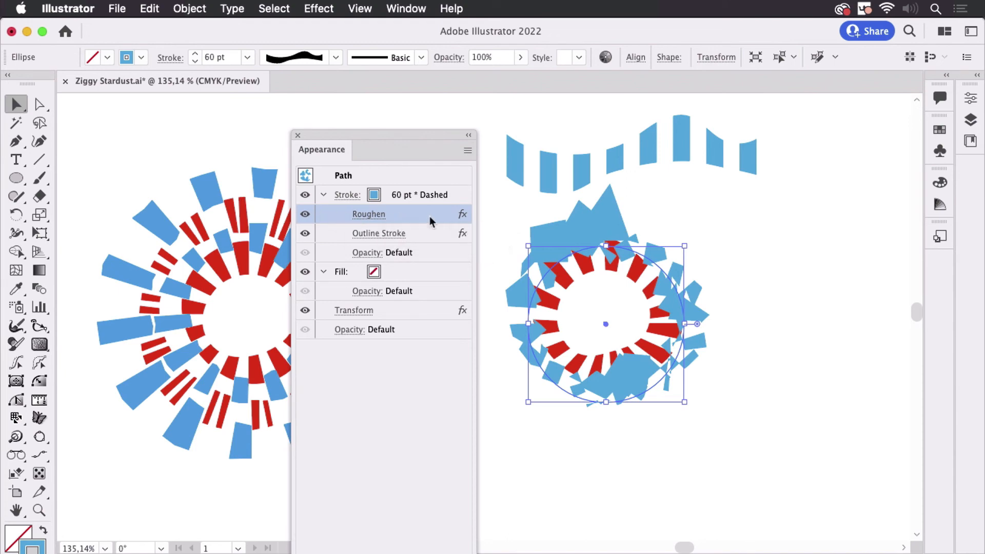
drag(430, 221, 425, 240)
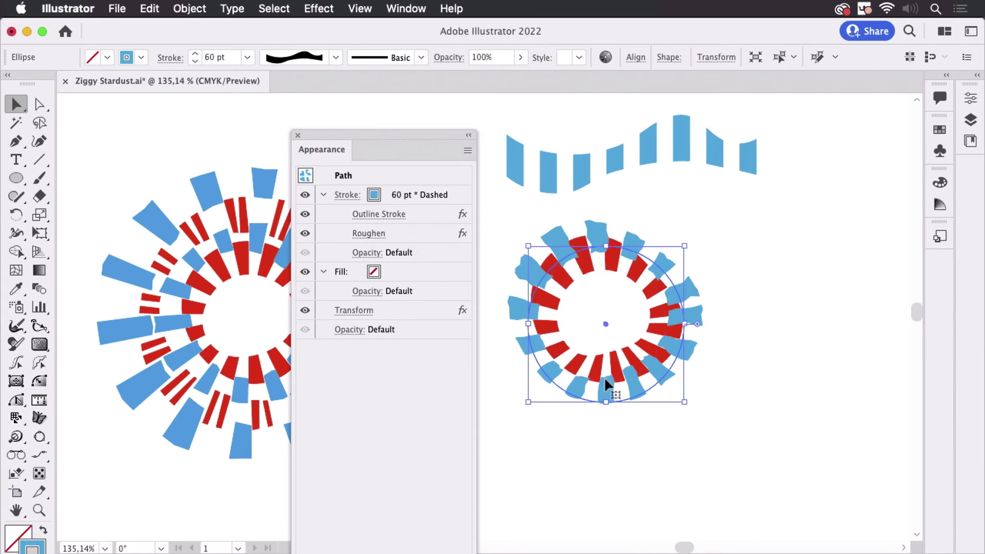
Edit the Roughen effect to a relative size of 3%, detail of 1 per inch, and Corner points
click(369, 233)
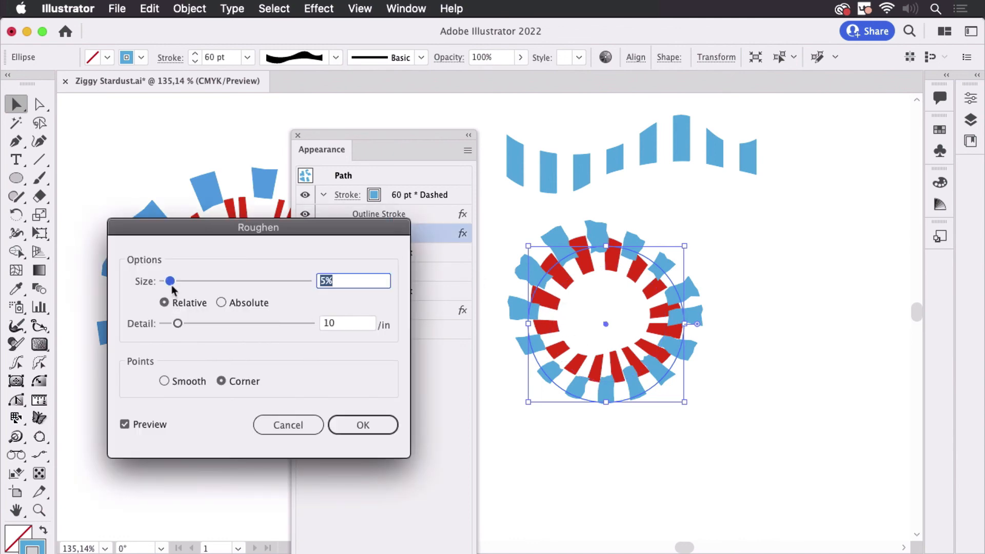
drag(170, 282, 169, 281)
mouse_move(178, 324)
mouse_down()
mouse_move(129, 343)
mouse_move(170, 328)
mouse_up()
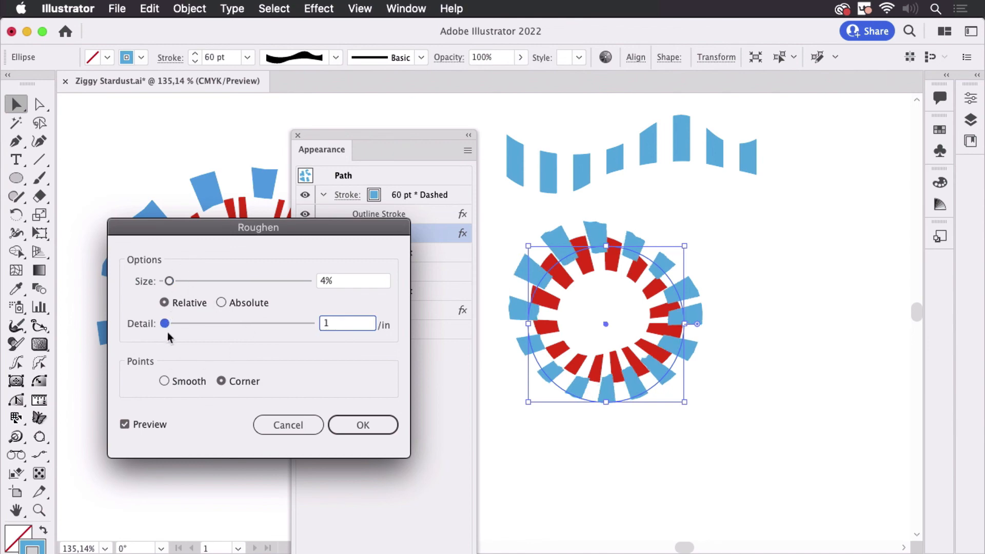
click(180, 382)
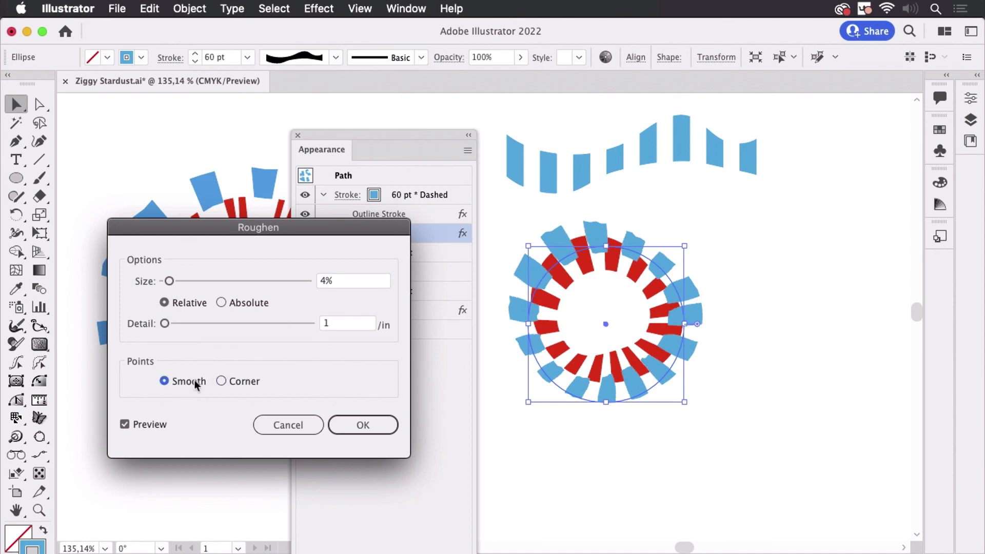
click(244, 381)
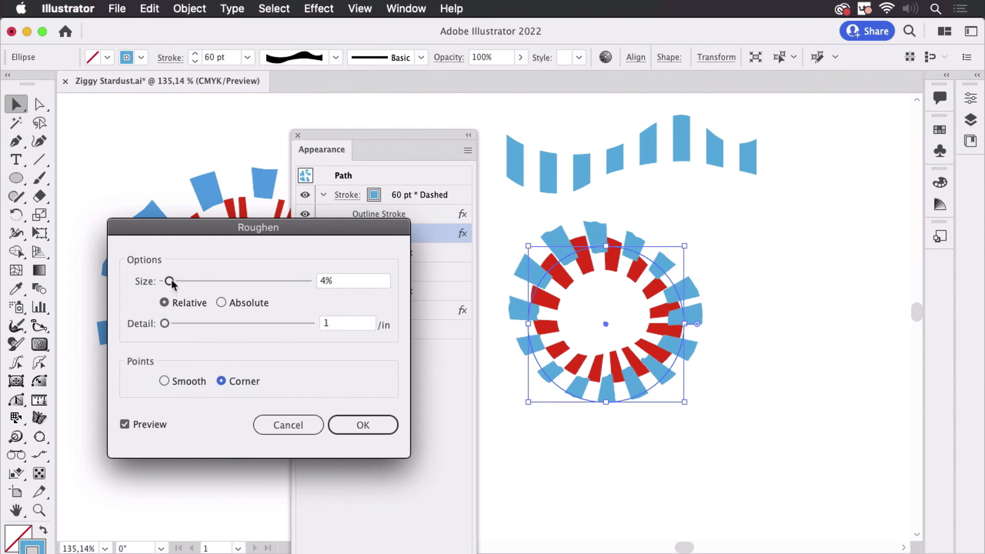
mouse_move(171, 284)
mouse_down()
mouse_move(194, 282)
mouse_move(168, 281)
mouse_up()
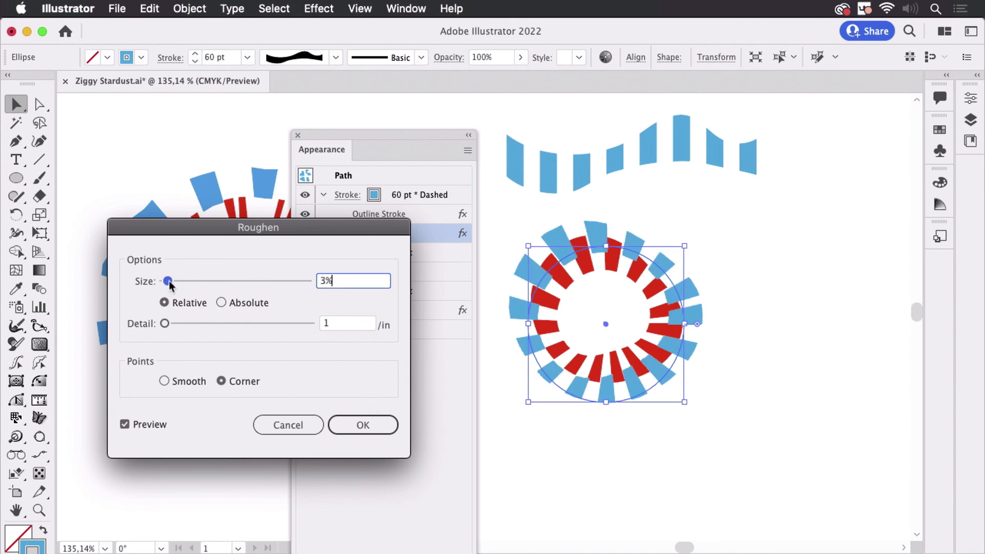
click(382, 423)
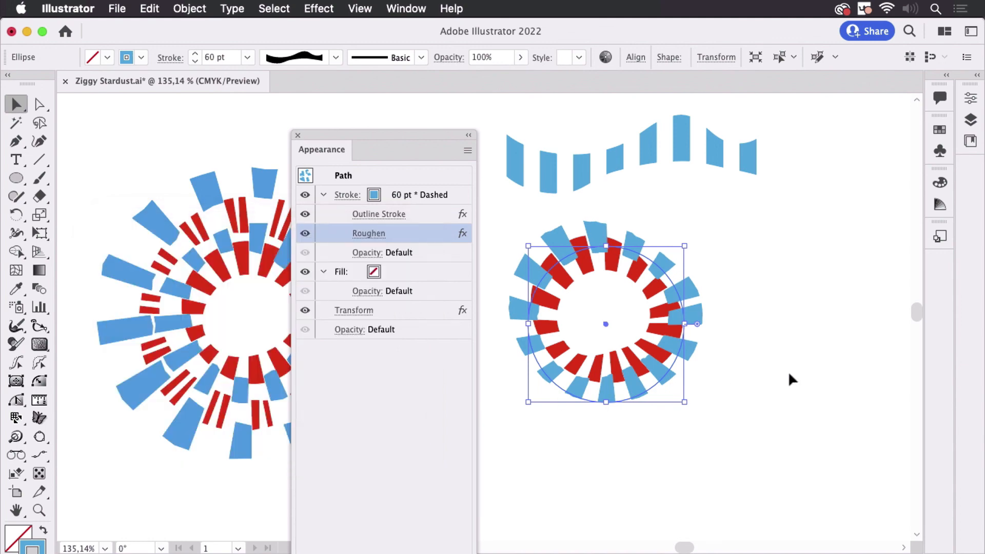
drag(407, 134, 883, 379)
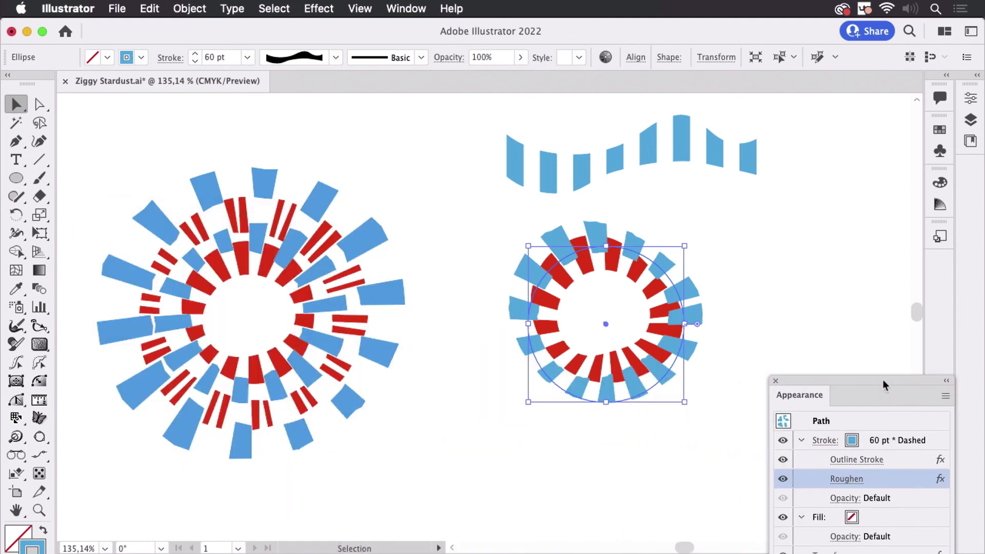